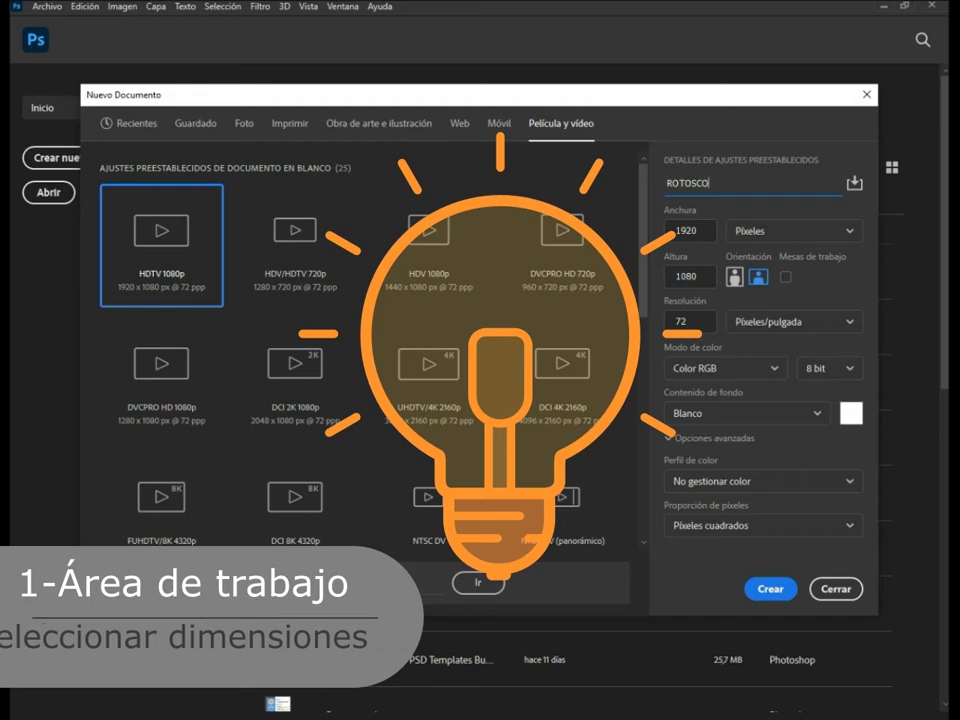
Create a new document named ROTOSCOPIA, 1000 by 1000 pixels at a resolution of 150 pixels per inch
text(PIA)
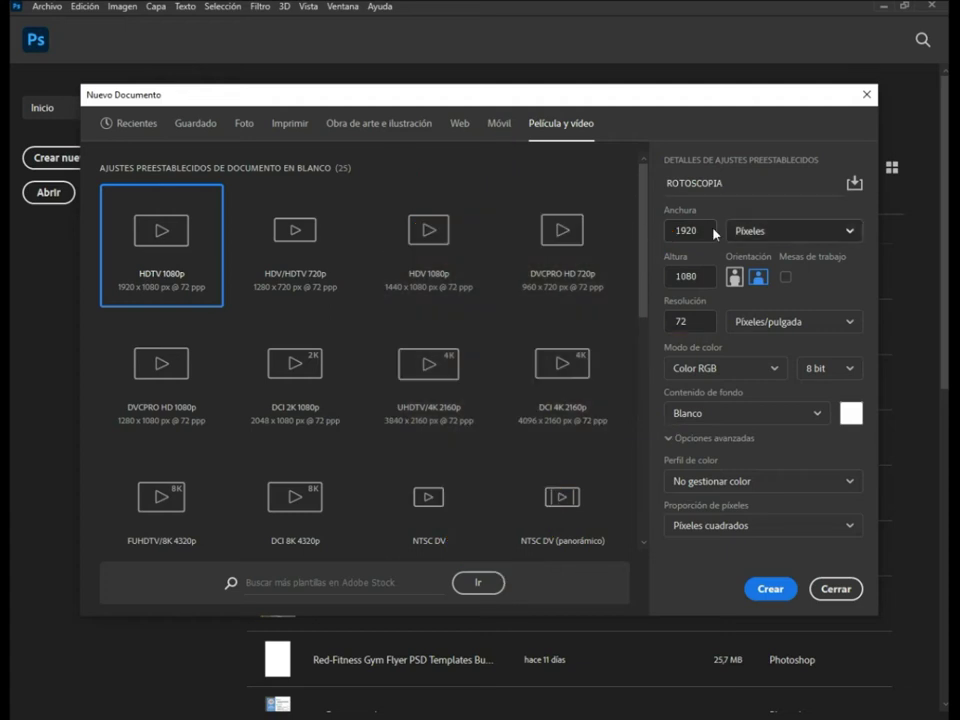
text(1000)
double_click(706, 278)
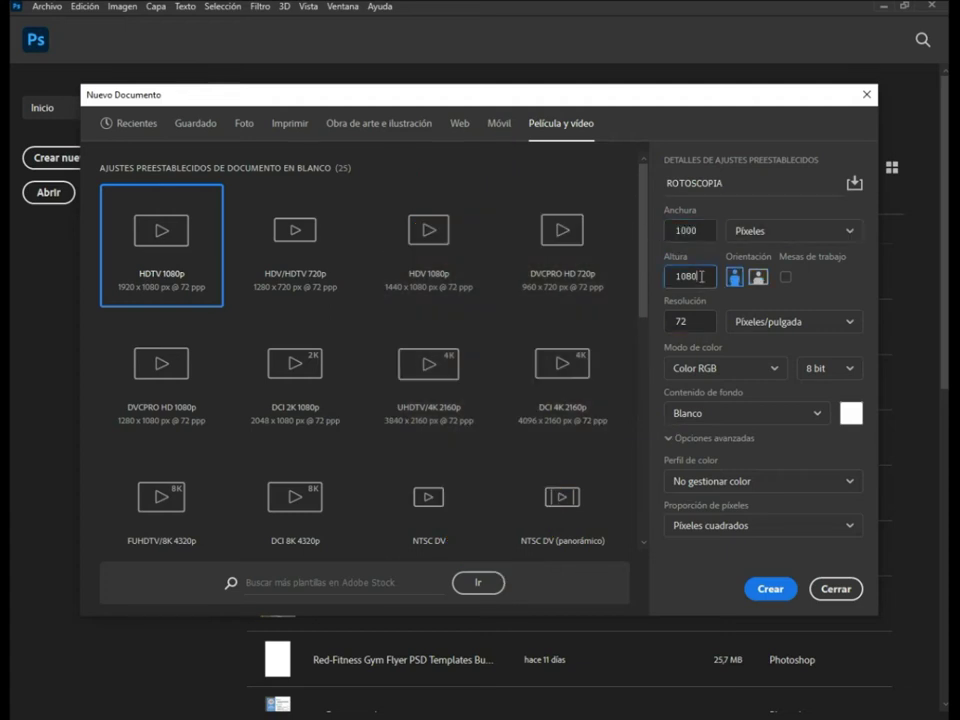
text(1)
drag(691, 326, 675, 321)
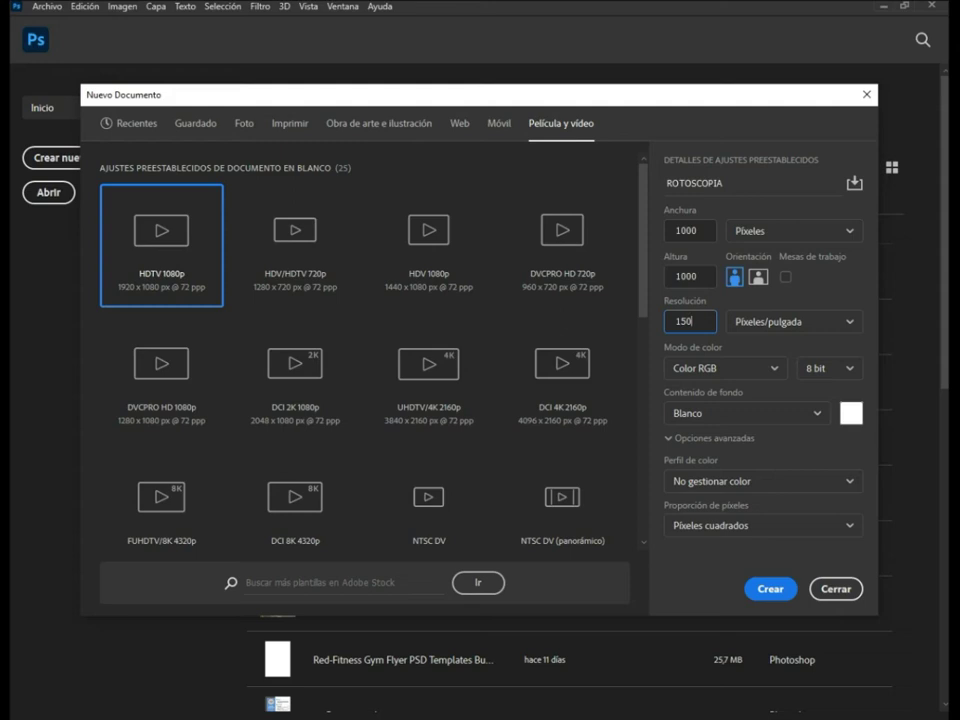
click(779, 596)
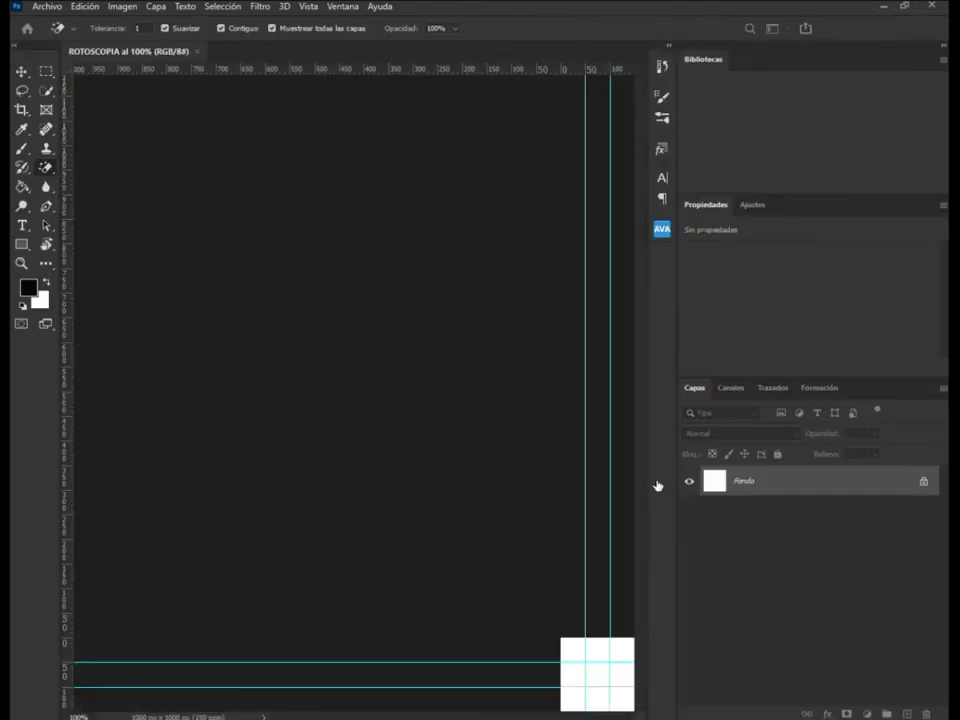
Create a video timeline for the document, enlarge the timeline area and dismiss its tip, with the Move tool active
scroll(510, 462, down, 1)
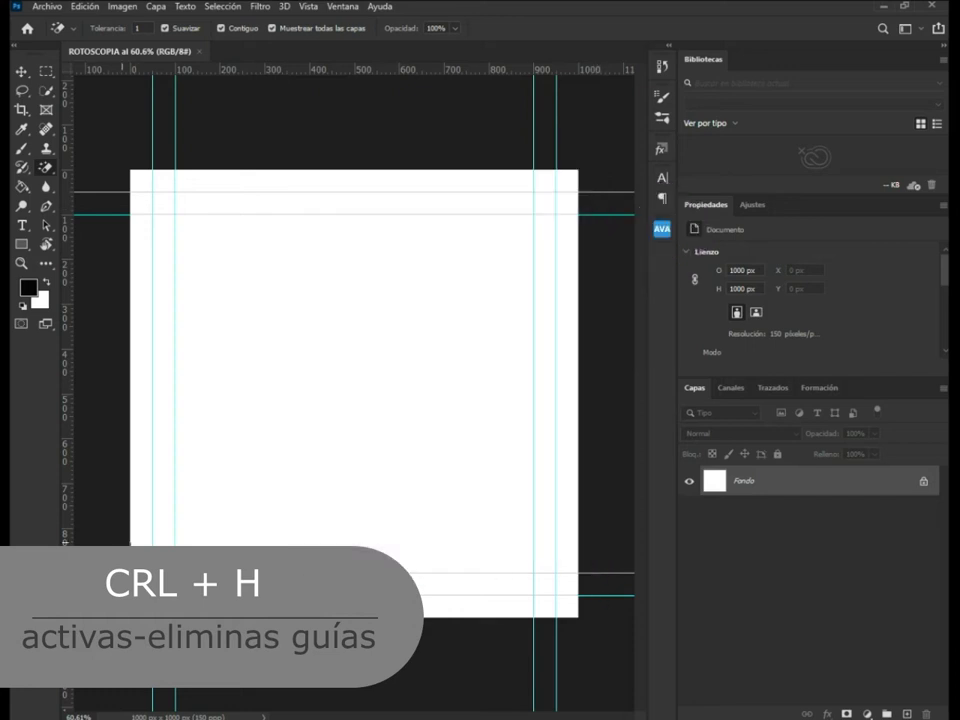
key(ctrl+h)
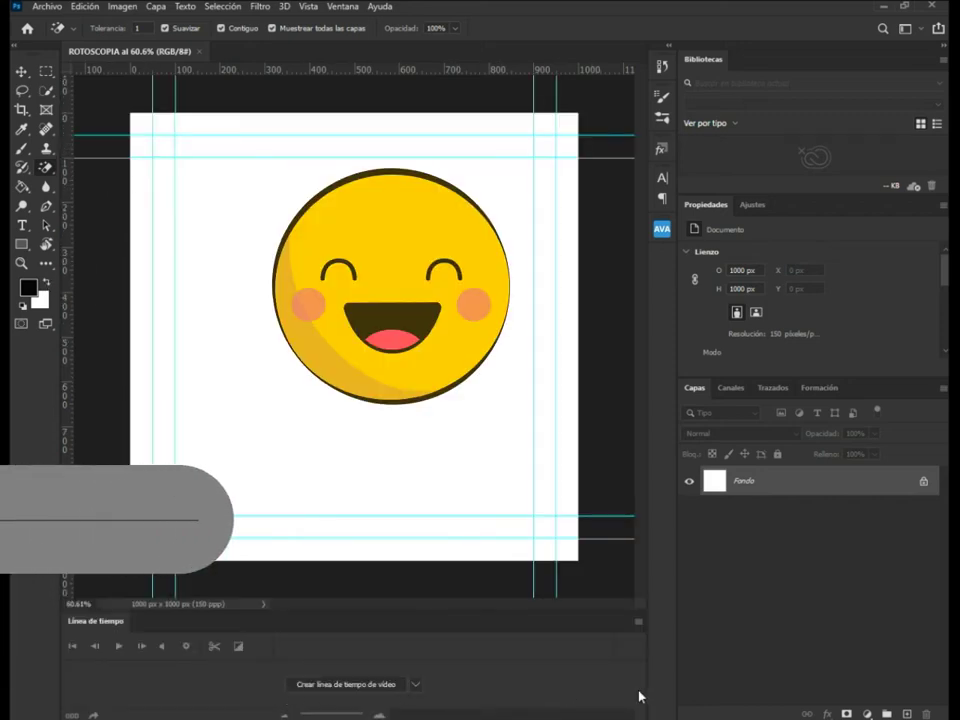
click(357, 684)
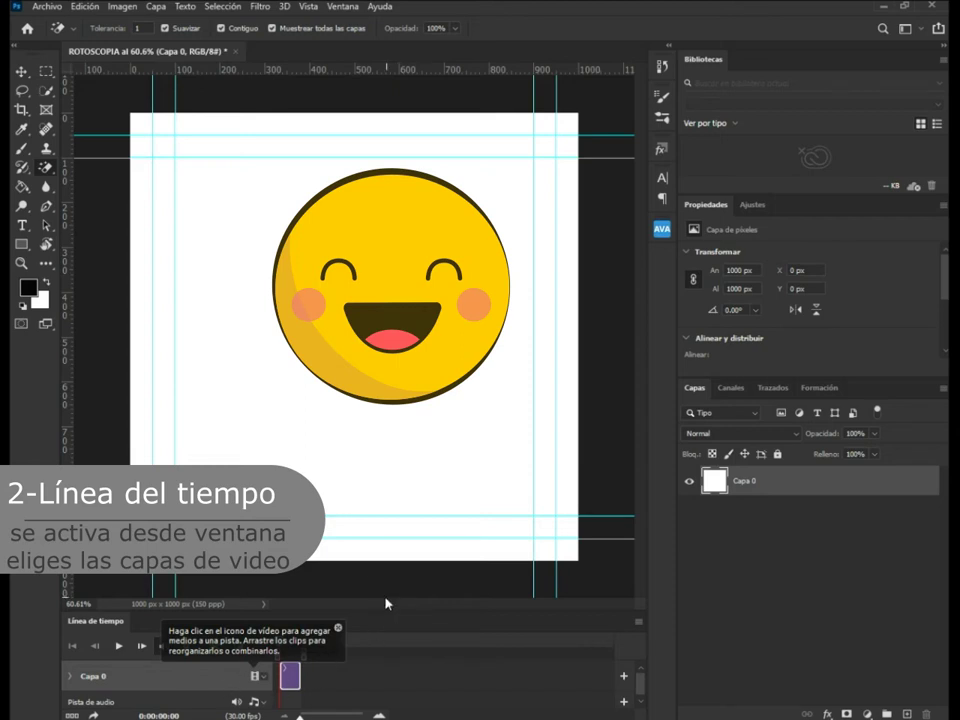
click(22, 73)
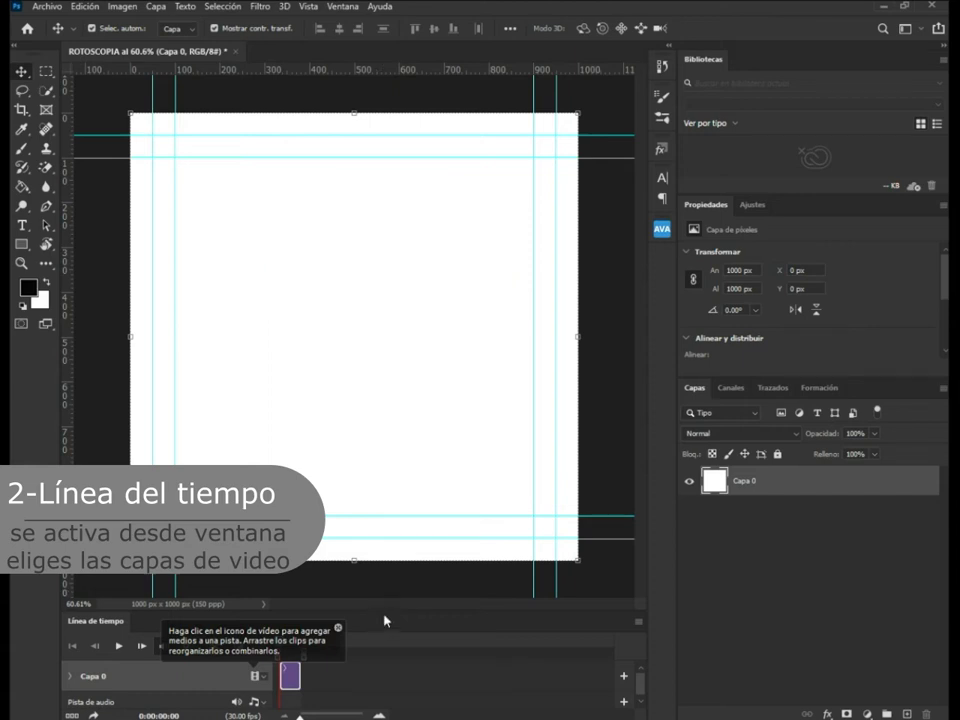
drag(384, 612, 383, 548)
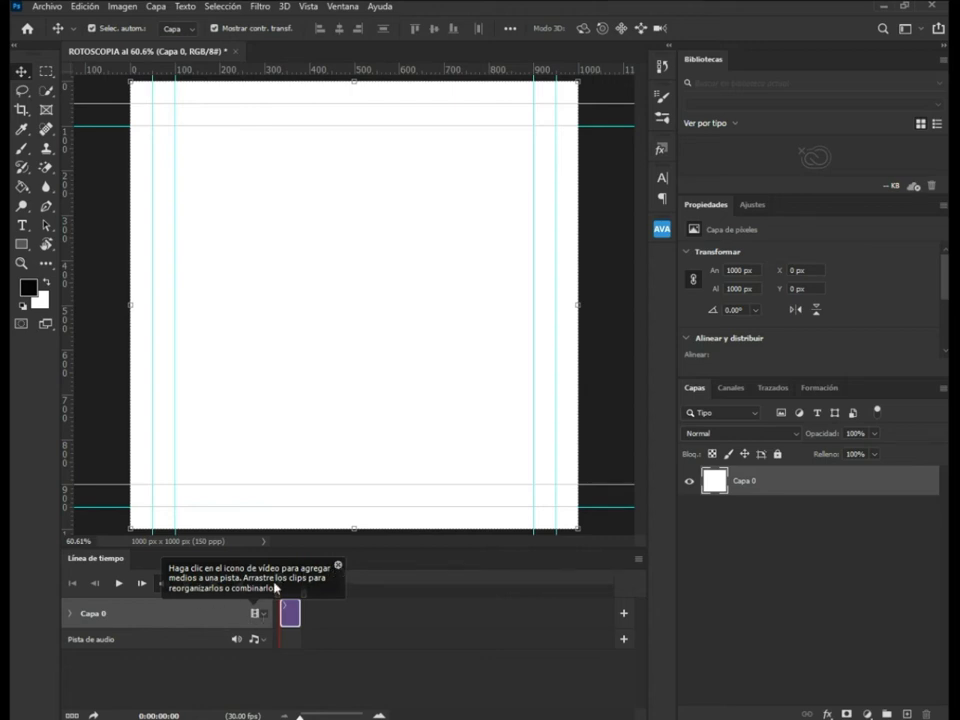
click(338, 566)
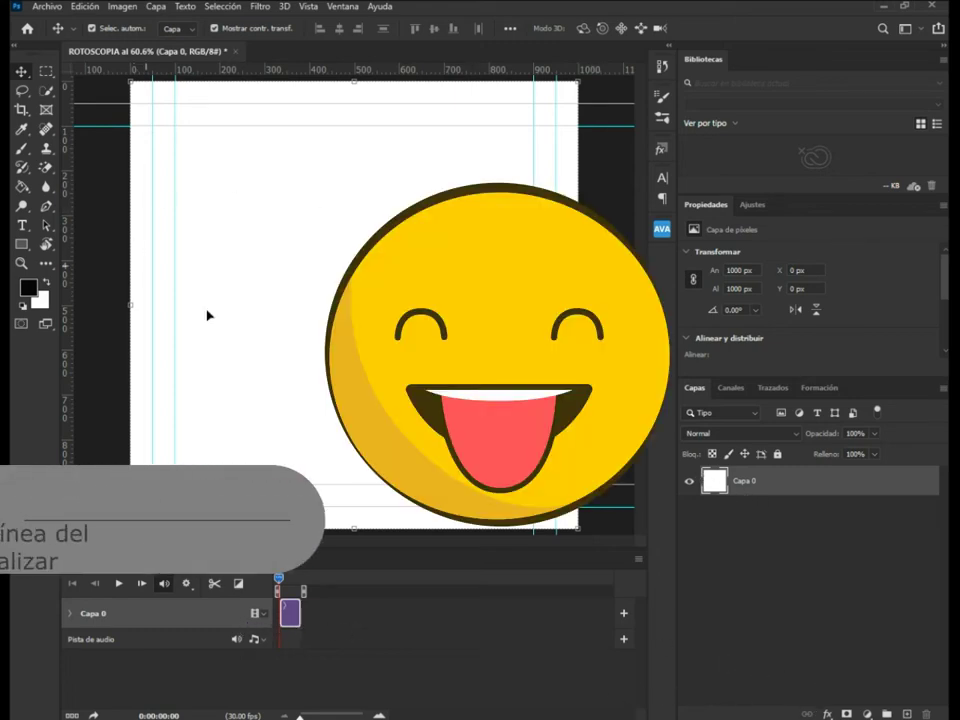
Hide the guides and add a new video layer from a video file on disk
key(ctrl+h)
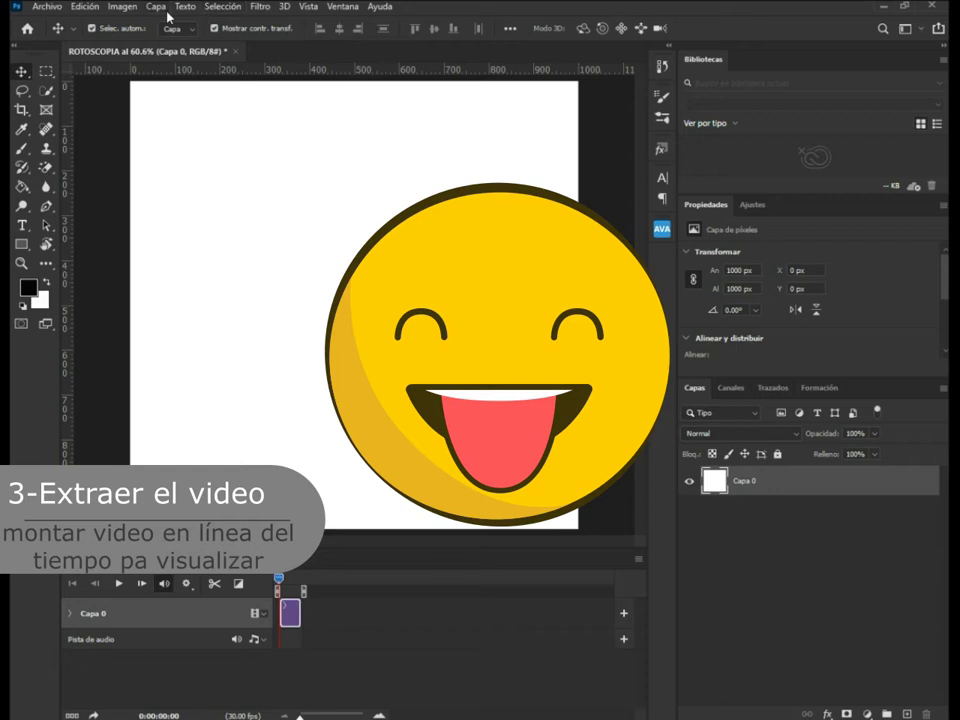
click(156, 10)
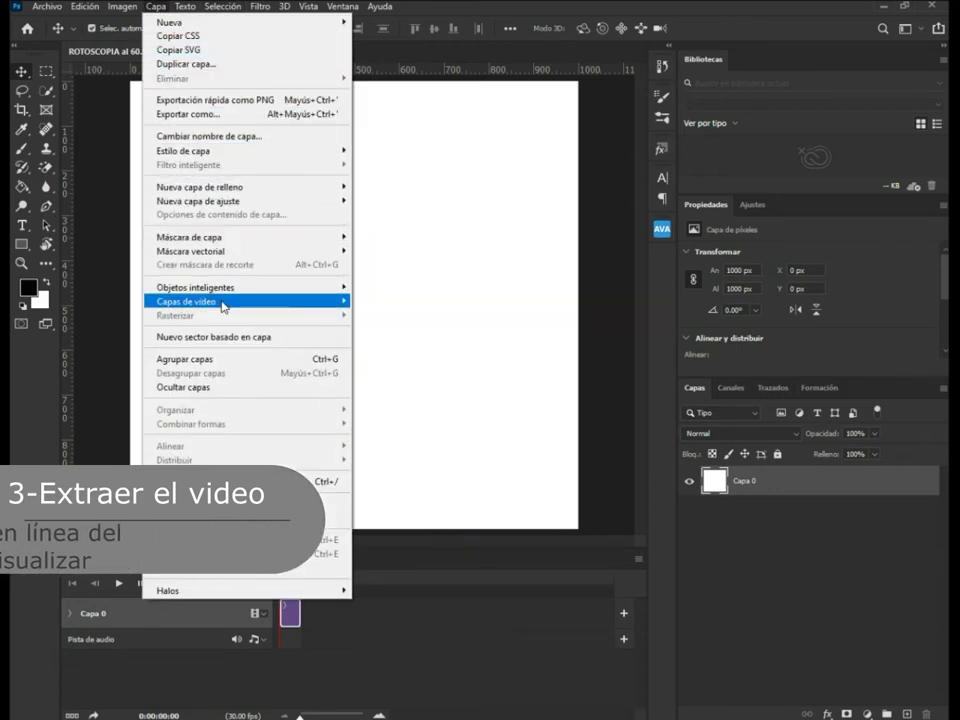
mouse_move(226, 307)
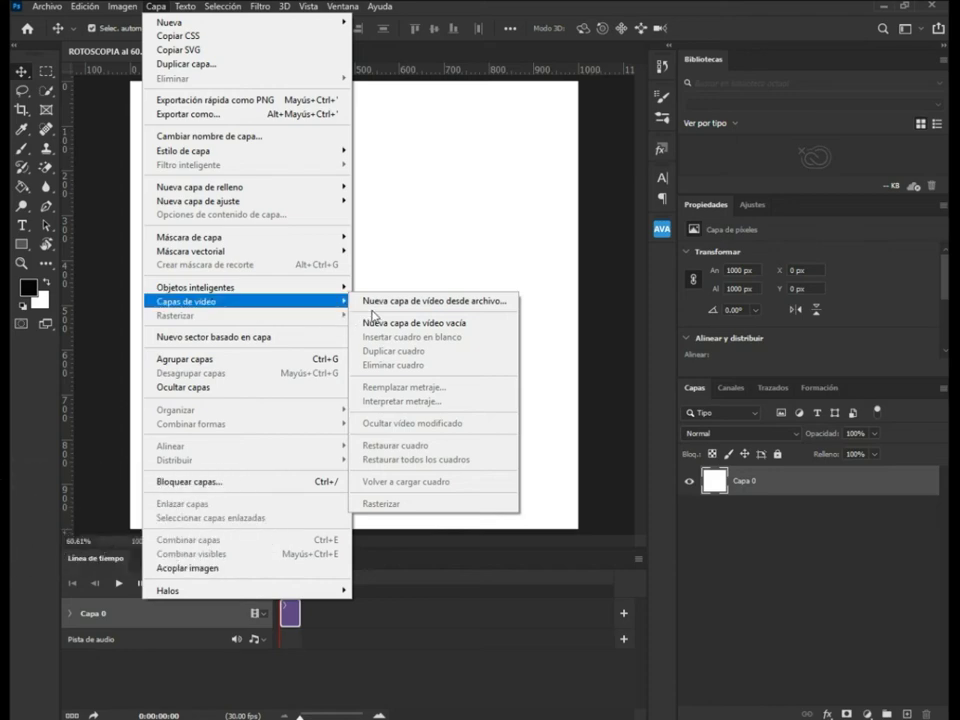
click(457, 309)
click(264, 408)
click(806, 584)
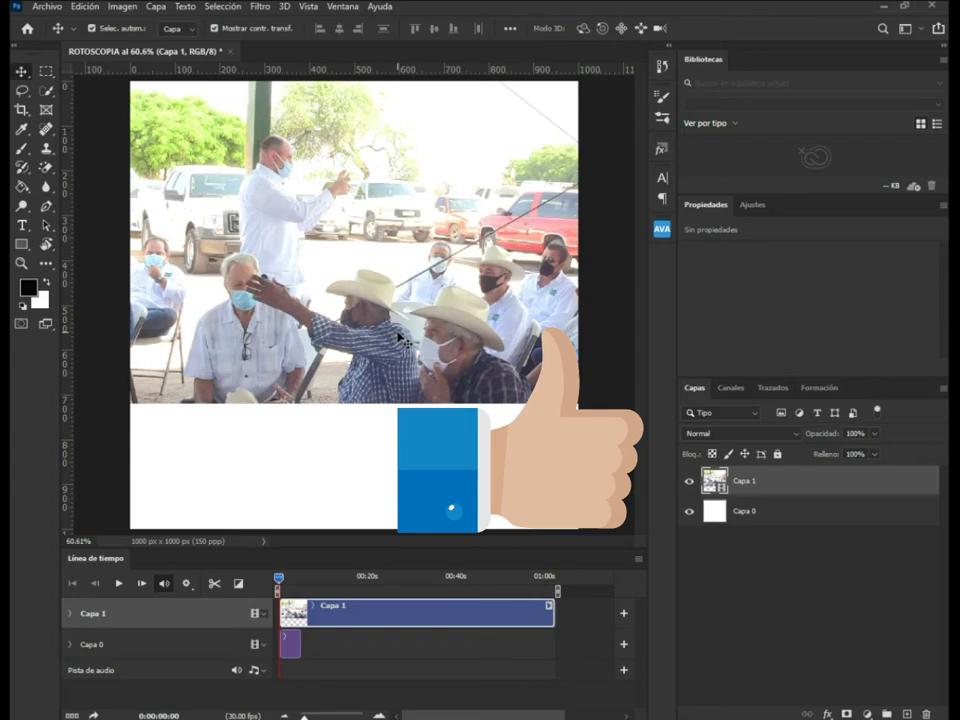
Scrub through the footage to the end of the clip and rename the video layer as VIDEO
drag(281, 582, 516, 595)
double_click(762, 484)
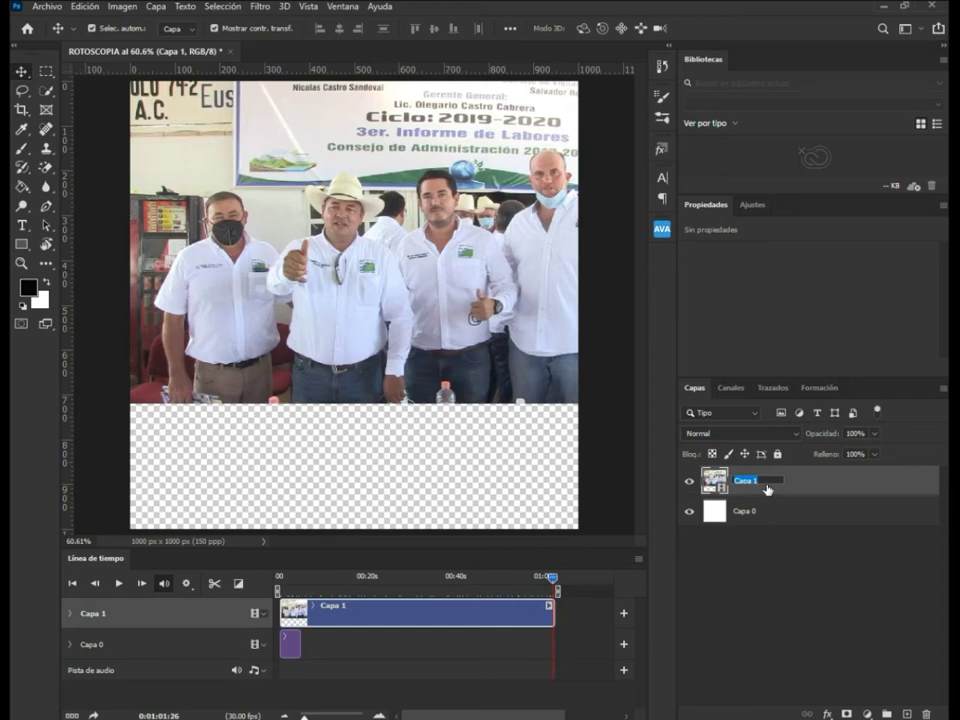
text(VIDEO)
click(793, 578)
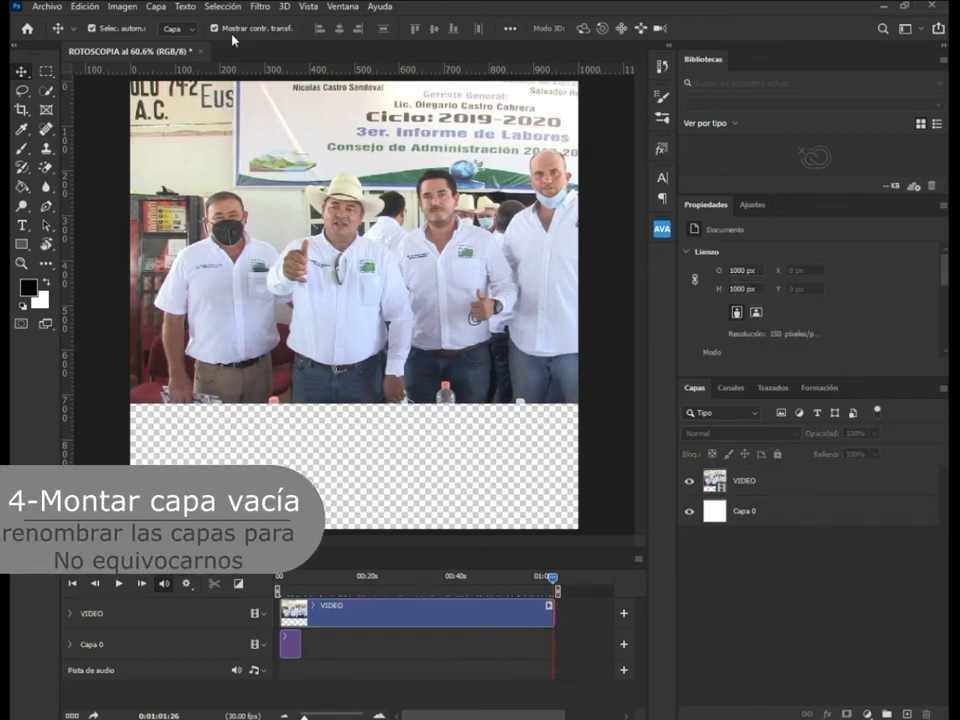
Add a new blank video layer above VIDEO and name it VACIA
click(155, 6)
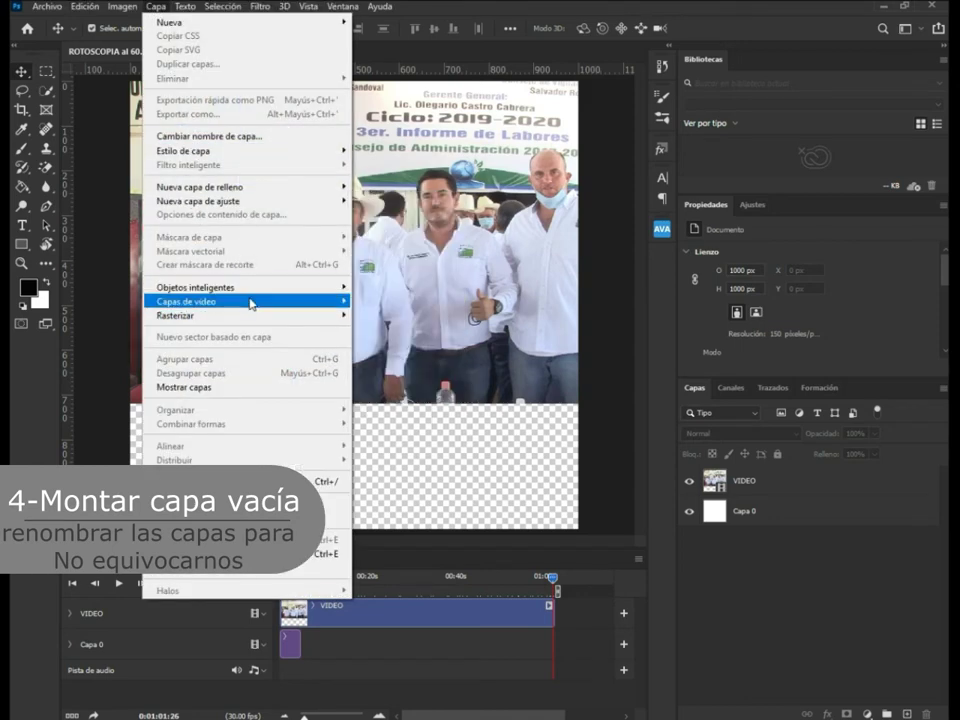
mouse_move(251, 303)
click(448, 325)
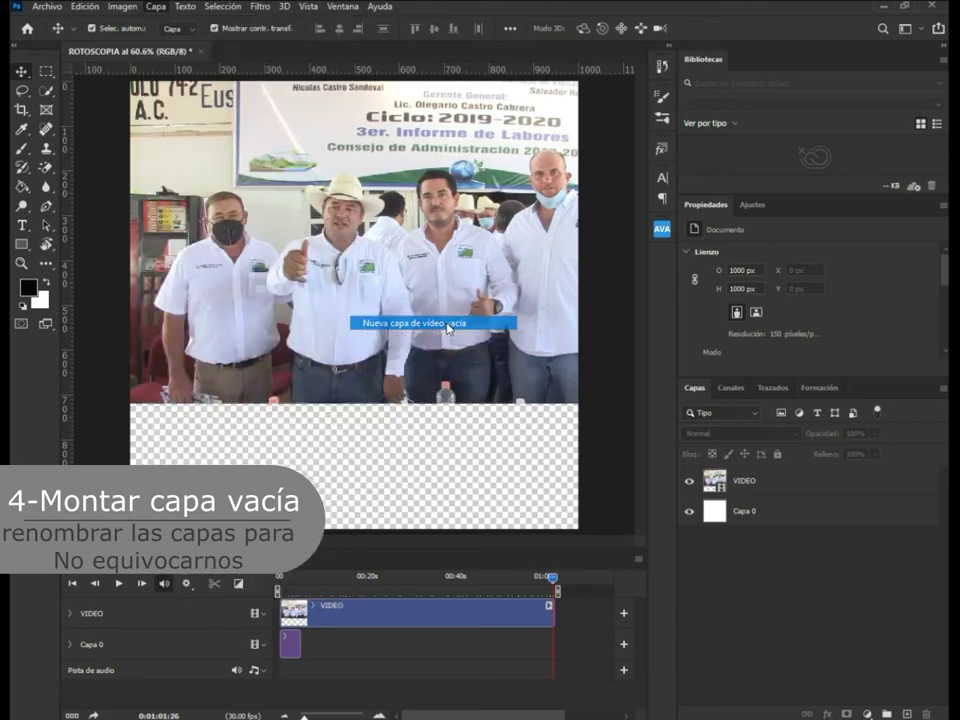
double_click(746, 484)
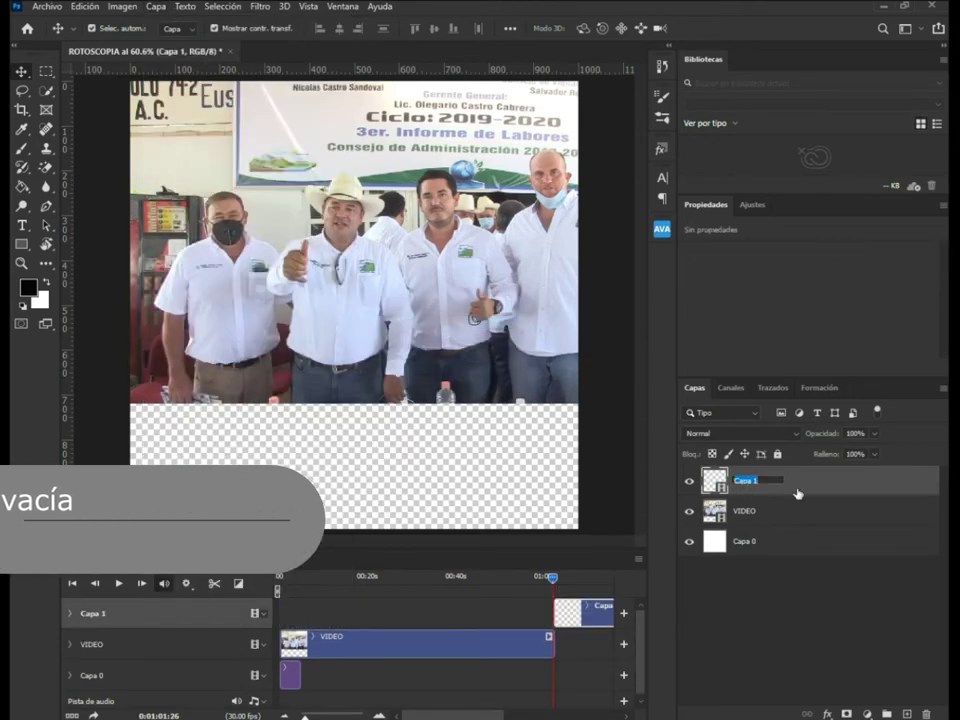
text(VACIA)
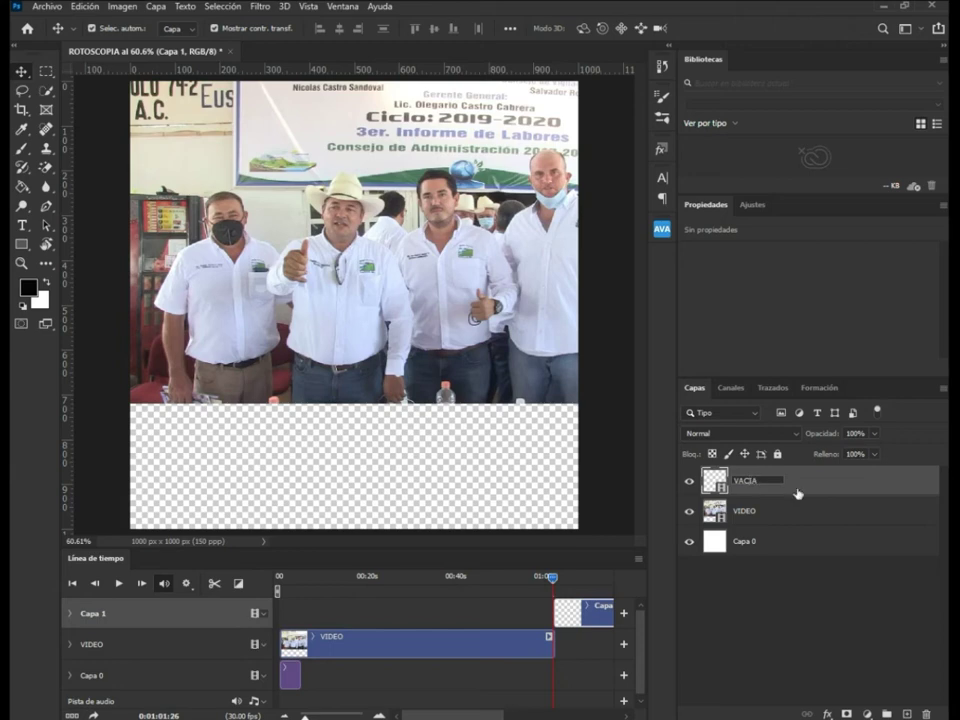
click(831, 630)
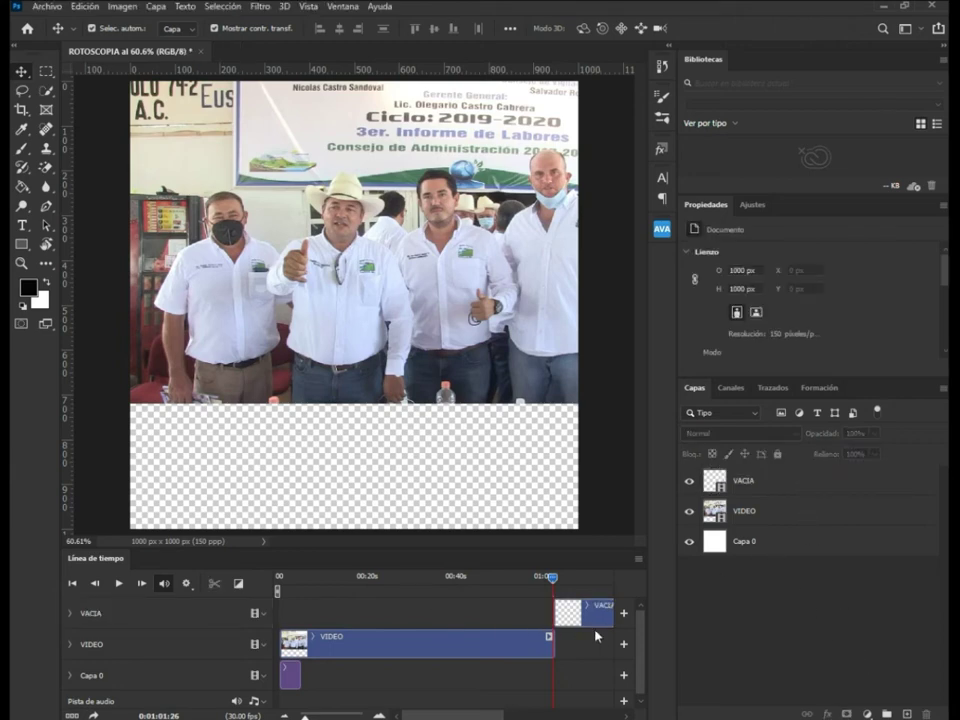
Move the VACIA clip to the timeline's start, in line with the VIDEO clip, and lock the VIDEO layer
drag(593, 622, 336, 612)
drag(382, 577, 515, 599)
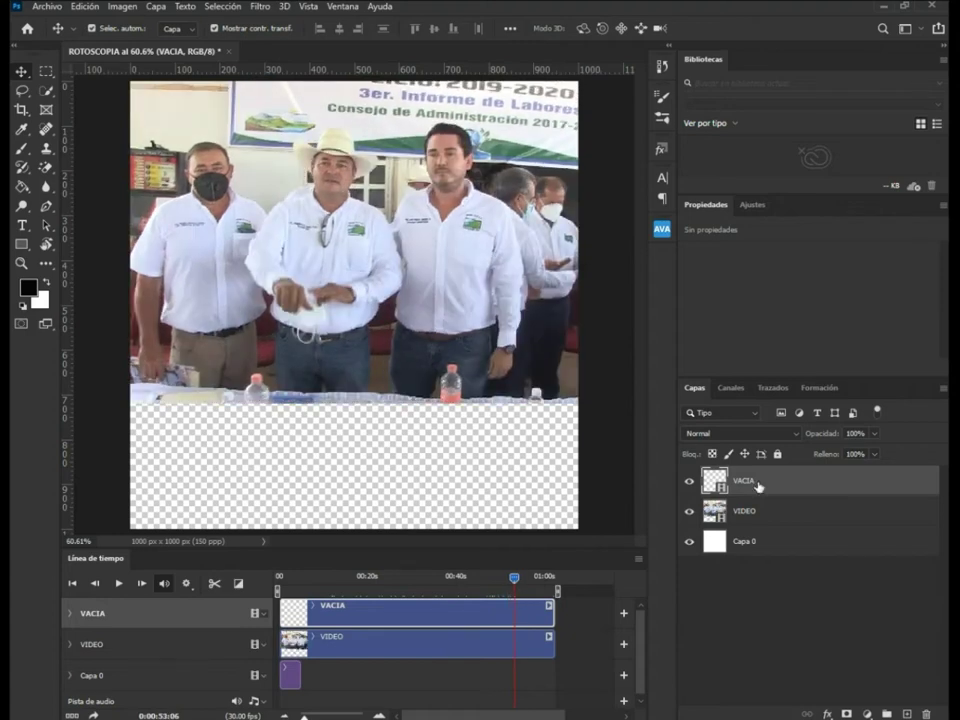
click(745, 511)
click(778, 455)
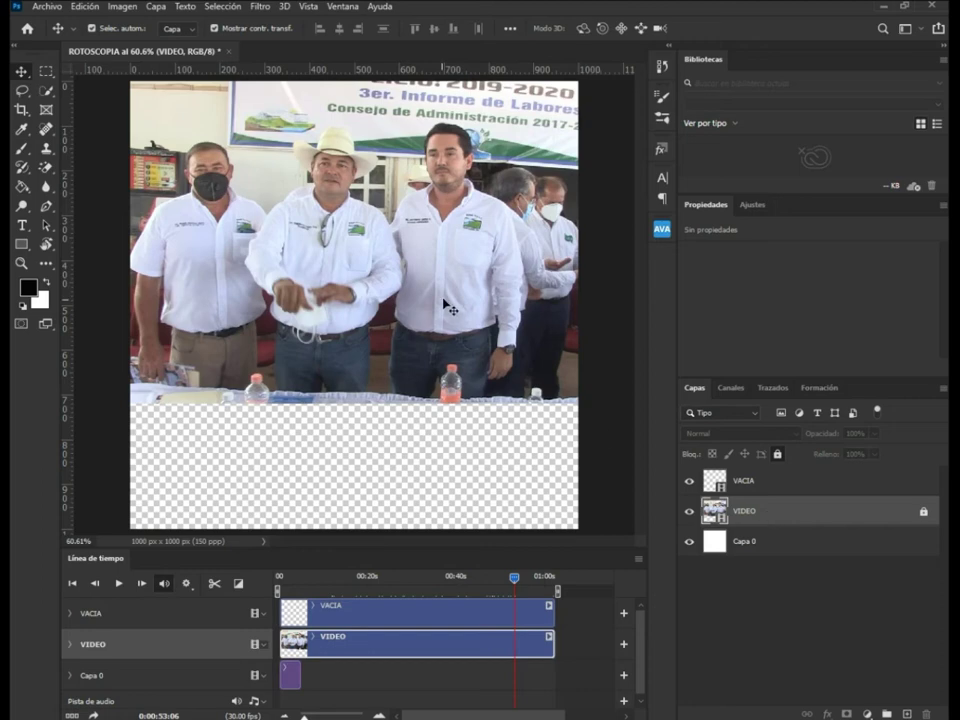
Unlock the VIDEO layer and lower its opacity until the footage looks faded
click(748, 485)
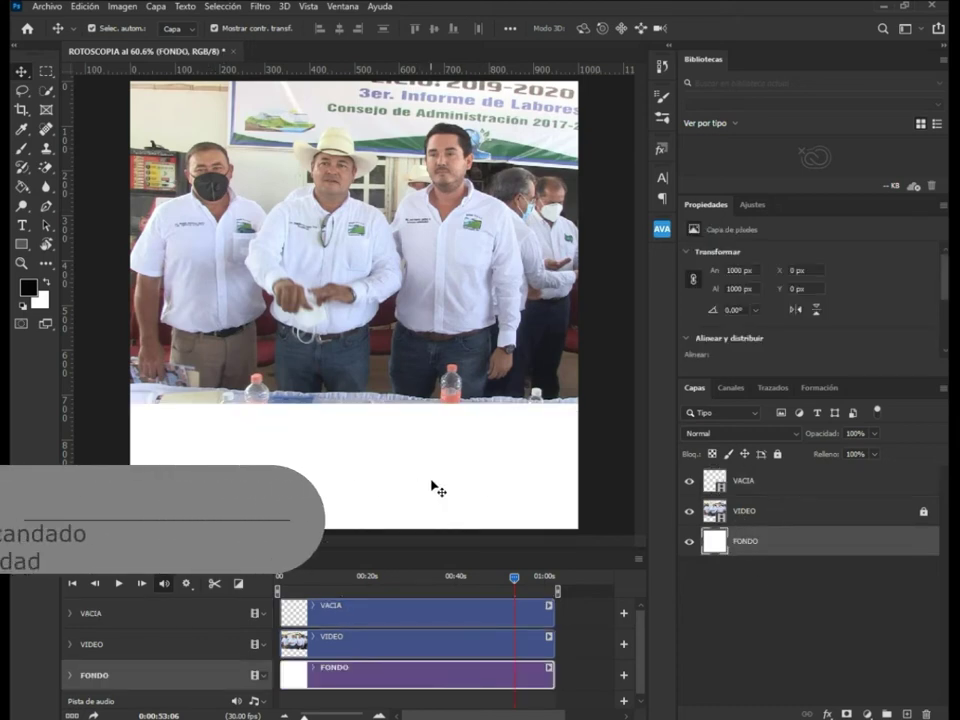
click(784, 512)
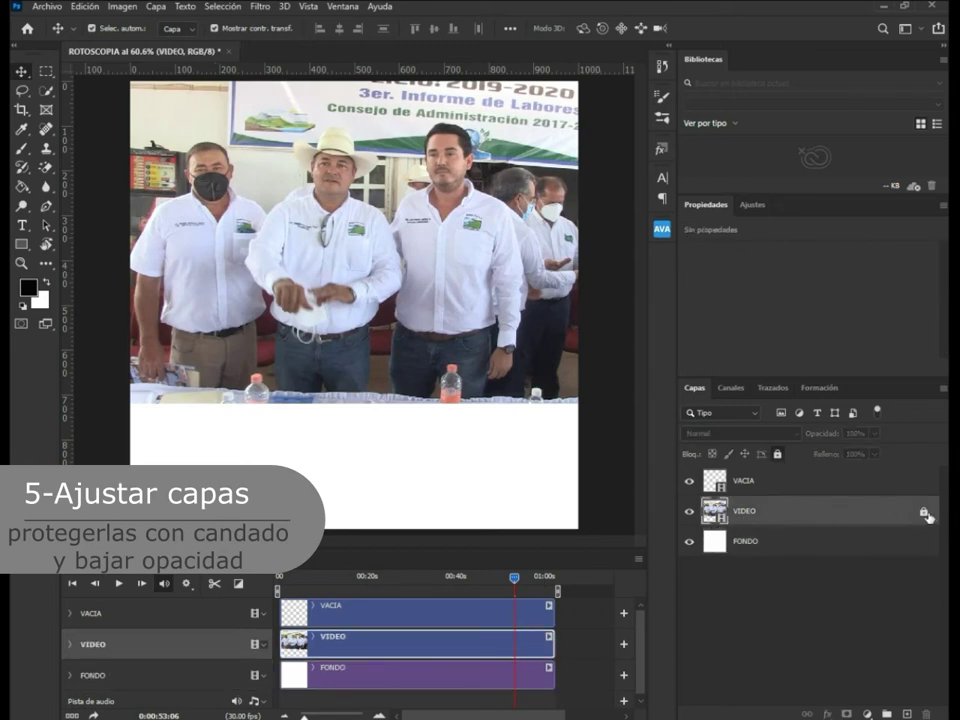
click(925, 514)
click(875, 434)
drag(875, 455, 838, 454)
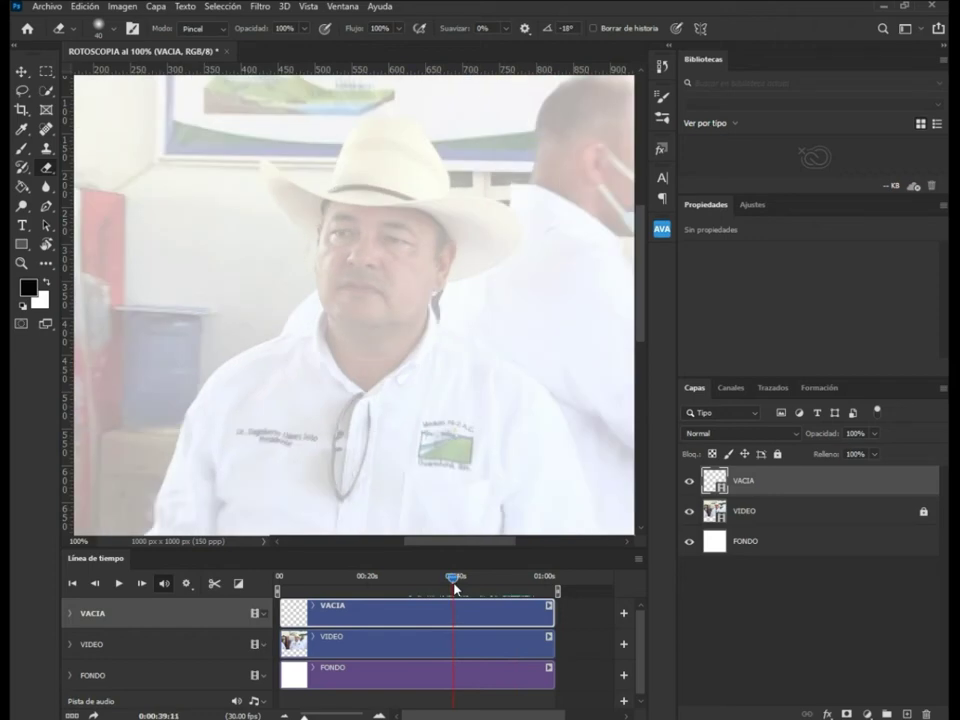
Move the playhead to 0:00:39:06 and set up the Brush with a 9 px size and 100% hardness
drag(454, 583, 453, 583)
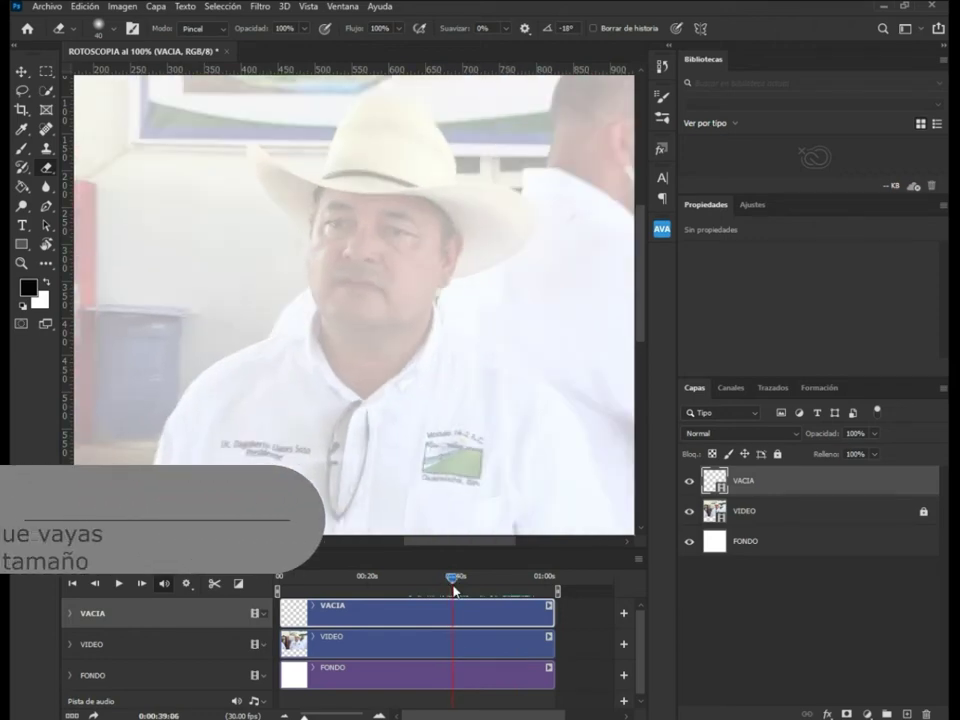
click(22, 150)
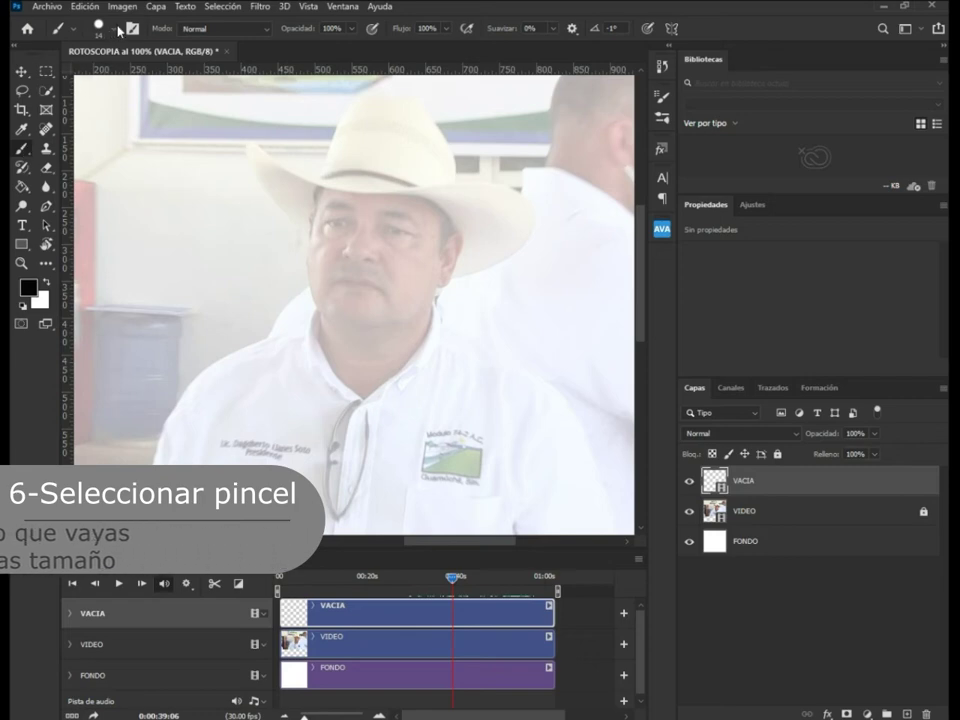
click(116, 37)
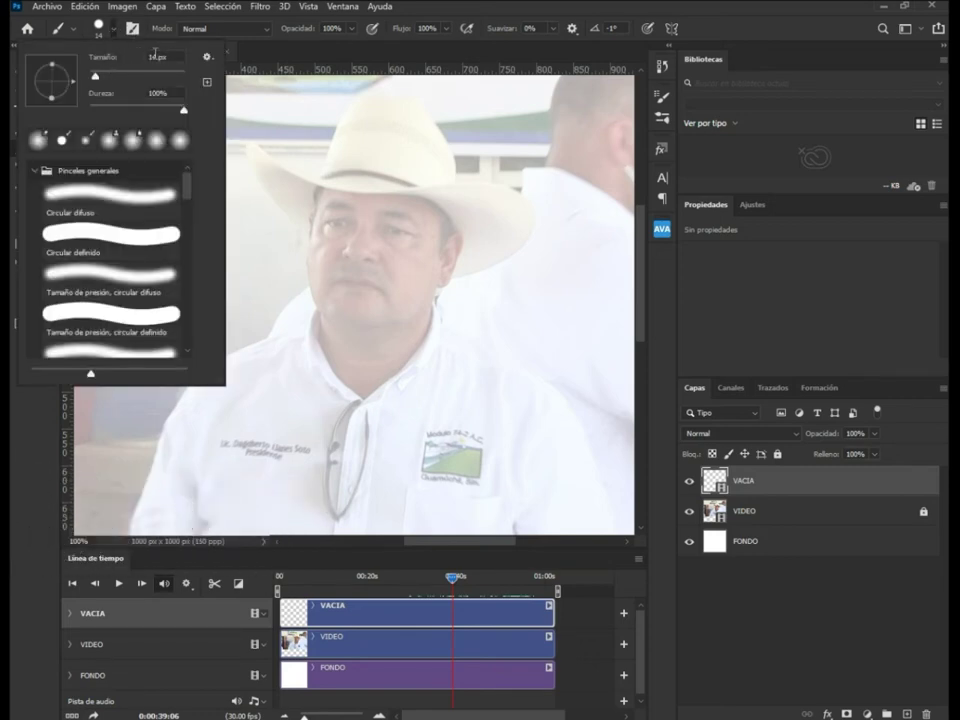
drag(96, 78, 122, 76)
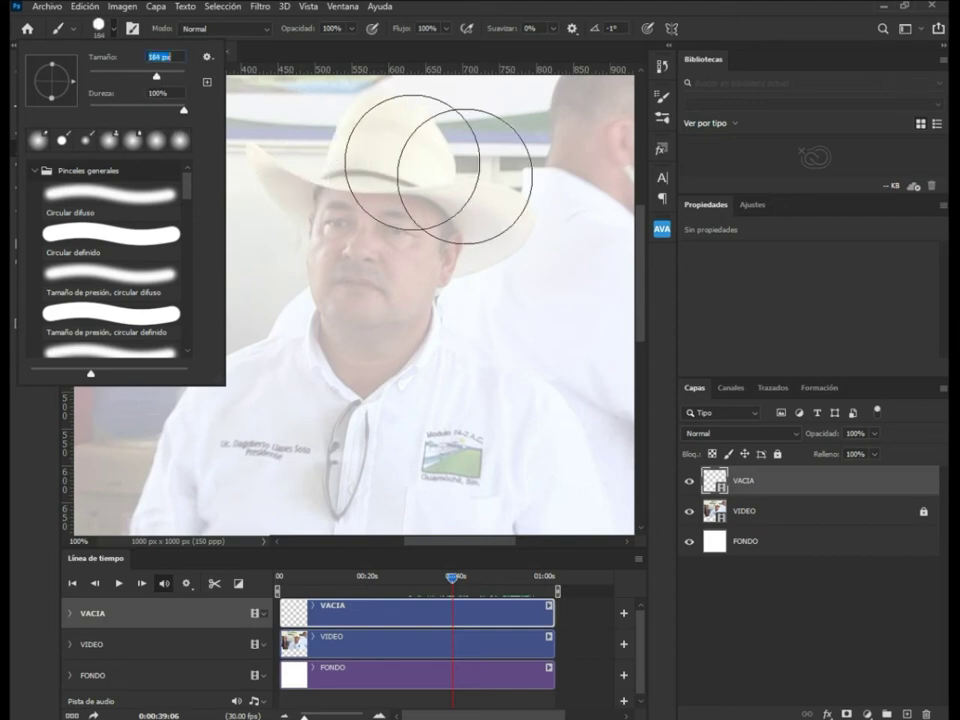
drag(122, 77, 93, 78)
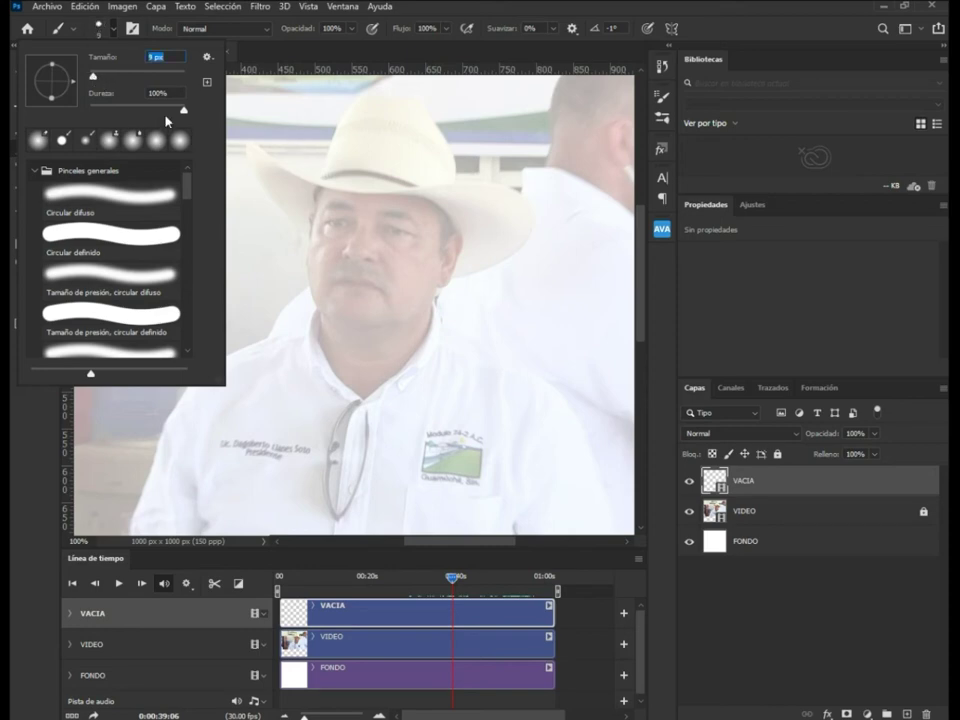
drag(184, 111, 204, 116)
Paint a black outline around the man's hat and face down to the collar on the VACIA layer
click(452, 281)
mouse_move(452, 281)
mouse_down()
mouse_move(522, 253)
mouse_move(540, 221)
mouse_move(506, 186)
mouse_move(461, 186)
mouse_move(418, 75)
mouse_move(390, 76)
mouse_move(340, 102)
mouse_move(319, 176)
mouse_move(251, 143)
mouse_move(242, 158)
mouse_move(307, 243)
mouse_move(307, 322)
mouse_move(340, 388)
mouse_move(358, 400)
mouse_move(404, 367)
mouse_move(452, 283)
mouse_up()
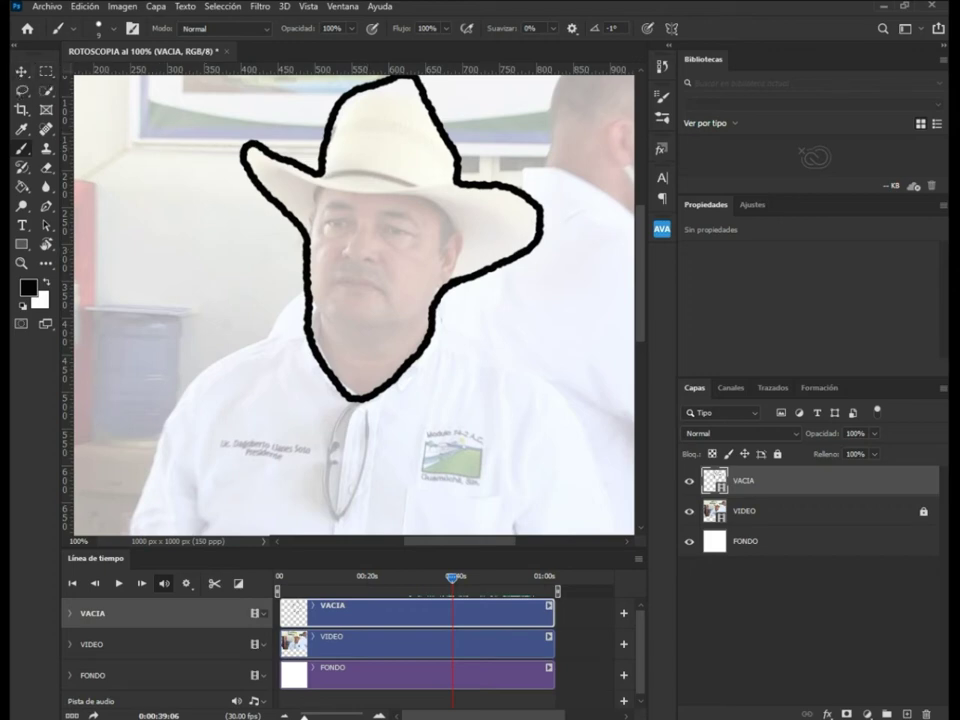
Enable onion skins for the timeline and move the playhead to 0:00:44:21 to check another frame
click(639, 561)
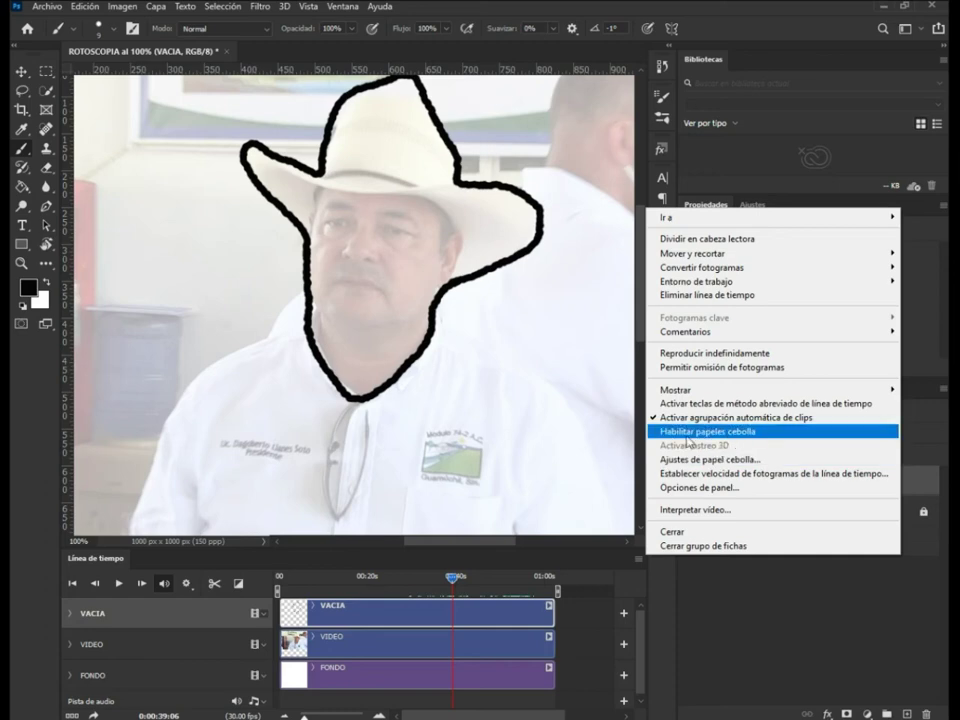
click(655, 433)
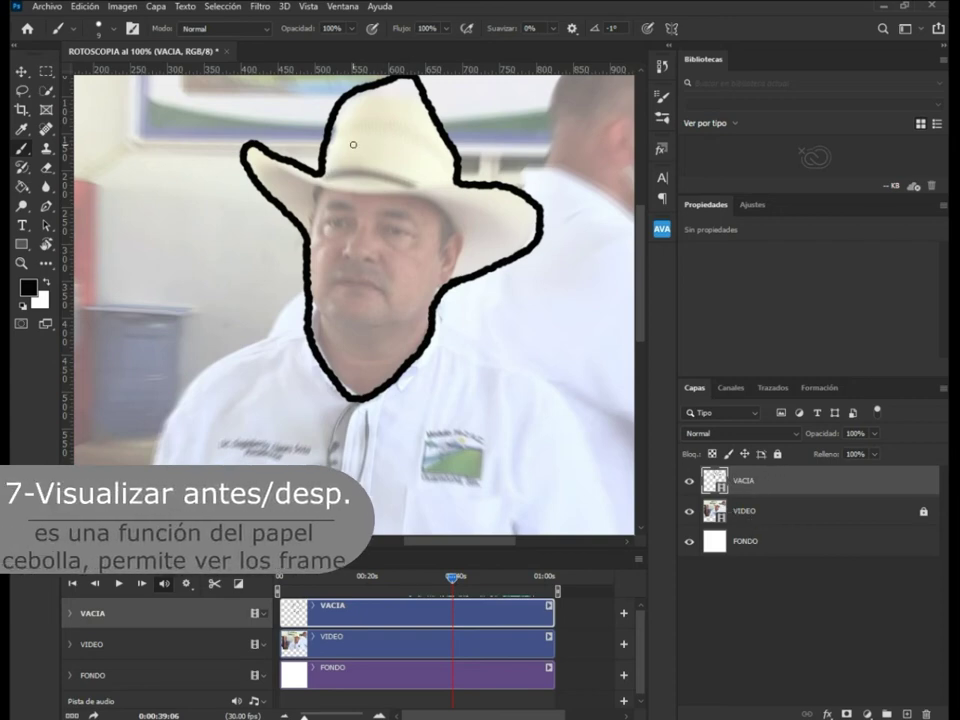
drag(455, 579, 478, 581)
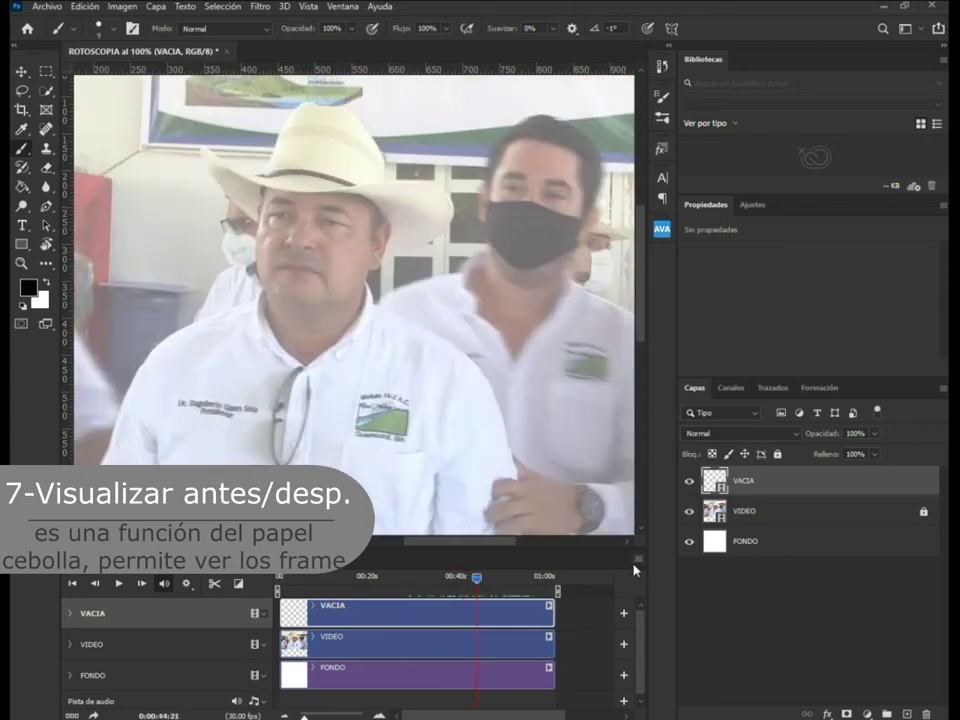
Review the onion skin frame counts, spacing, opacity limits and blend mode, and accept the settings
click(638, 558)
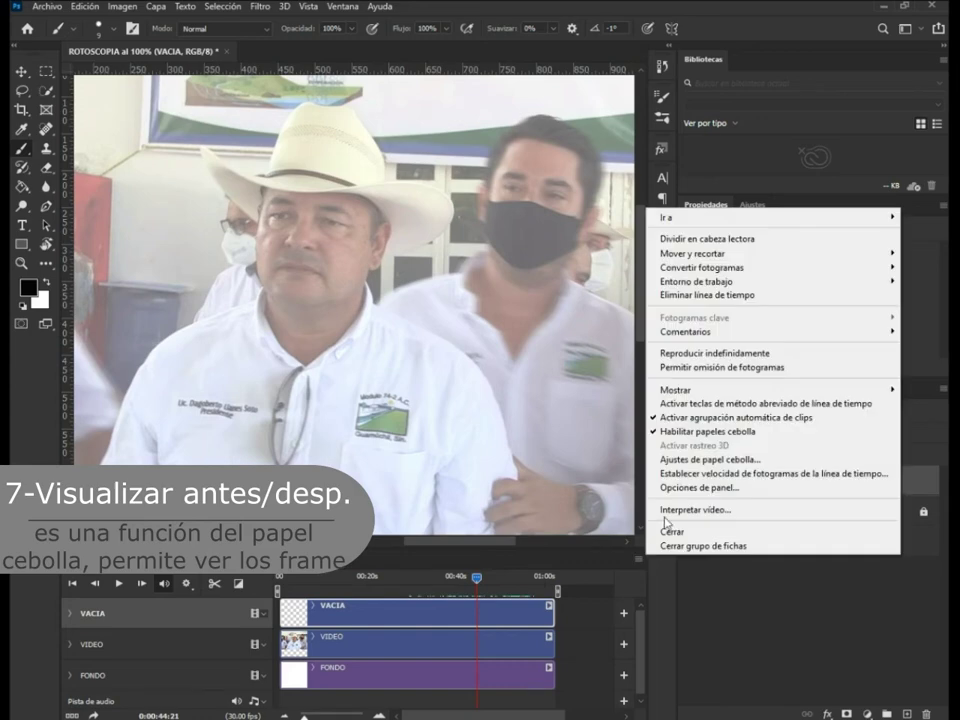
click(742, 460)
drag(440, 170, 589, 170)
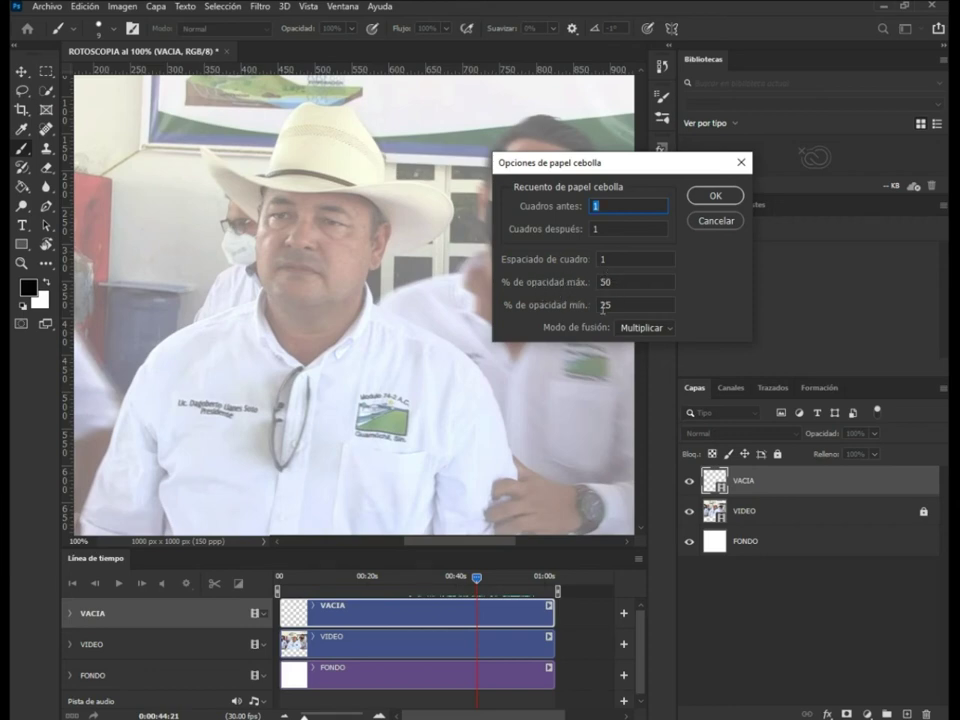
click(718, 202)
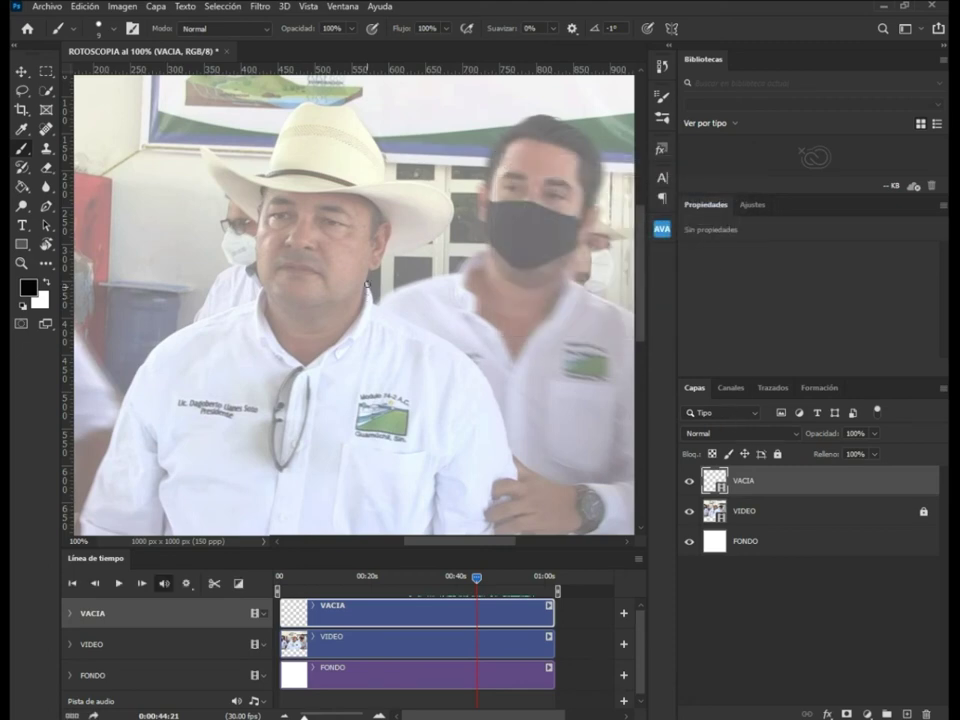
Paint a black outline around the man's shoulders, arms, face and hat on the VACIA layer at 0:00:44:21
mouse_move(368, 272)
mouse_down()
mouse_move(378, 300)
mouse_move(475, 362)
mouse_move(506, 410)
mouse_move(524, 528)
mouse_up()
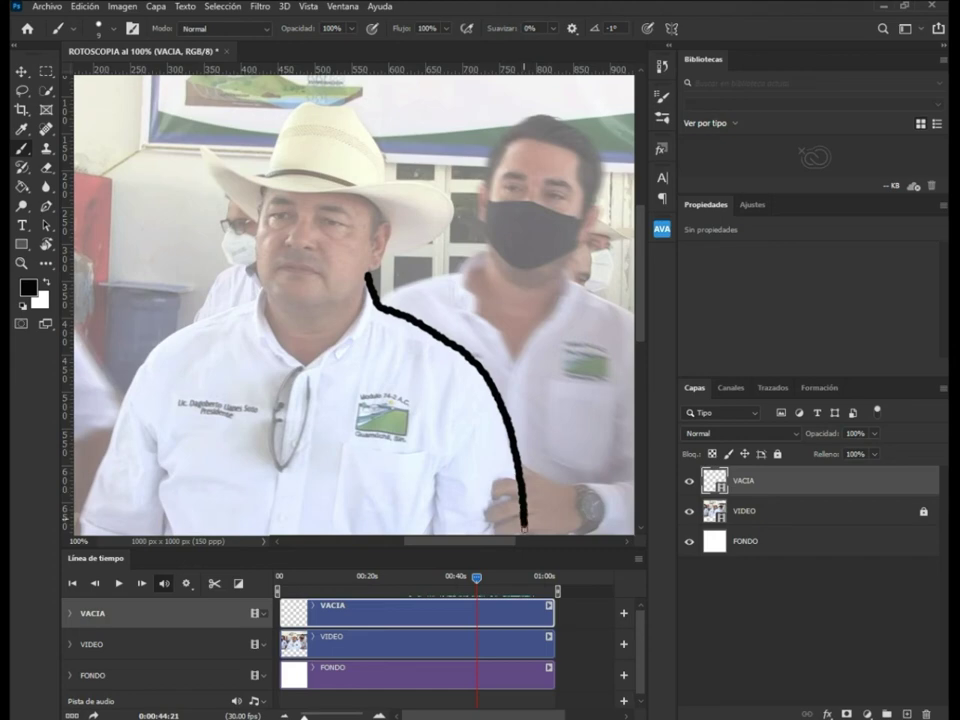
mouse_move(259, 276)
mouse_down()
mouse_move(257, 293)
mouse_move(140, 352)
mouse_move(97, 434)
mouse_move(80, 522)
mouse_up()
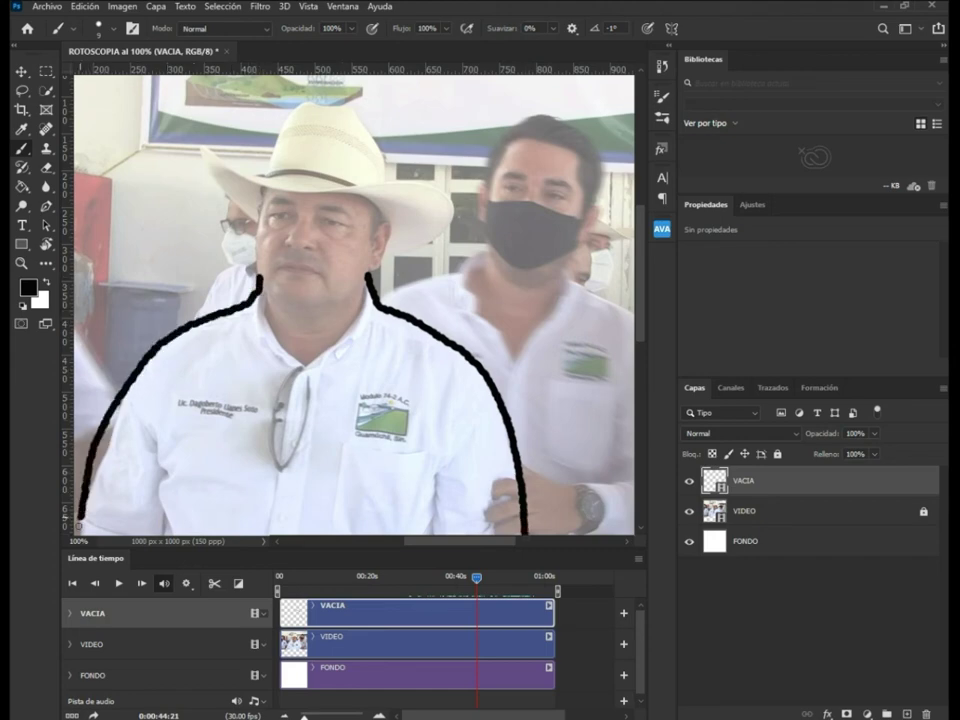
mouse_move(258, 279)
mouse_down()
mouse_move(259, 214)
mouse_move(203, 175)
mouse_move(197, 150)
mouse_move(228, 148)
mouse_move(262, 180)
mouse_move(276, 172)
mouse_move(266, 168)
mouse_move(307, 101)
mouse_move(346, 101)
mouse_move(390, 178)
mouse_move(449, 192)
mouse_move(458, 207)
mouse_move(460, 228)
mouse_move(418, 258)
mouse_move(371, 270)
mouse_up()
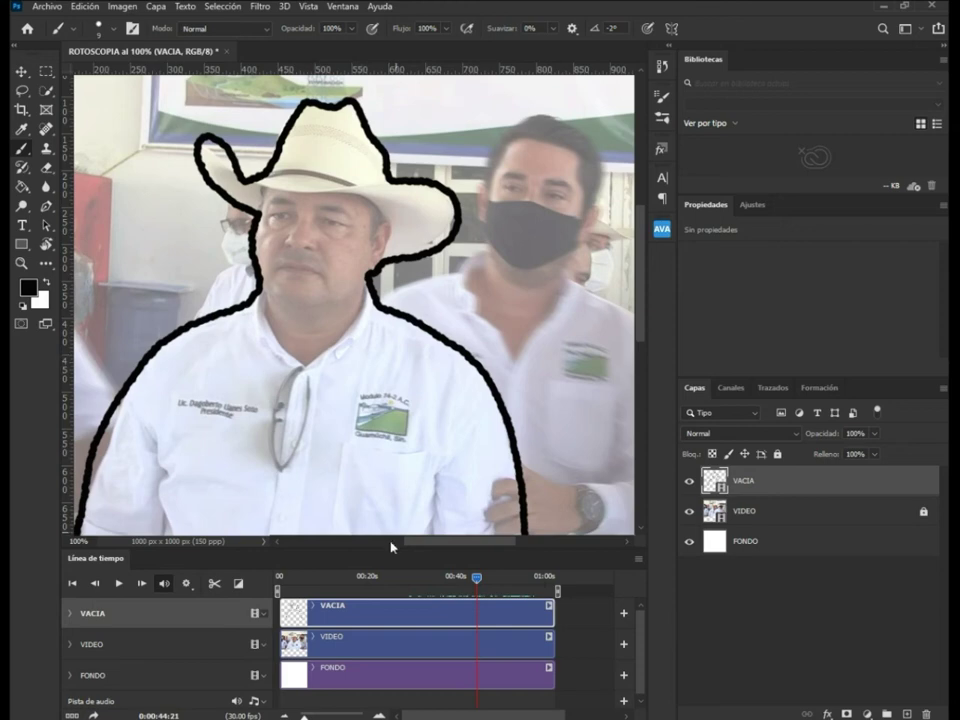
Advance two frames to 0:00:44:23 and trace the man's body, face and hat in black on the VACIA layer
click(141, 583)
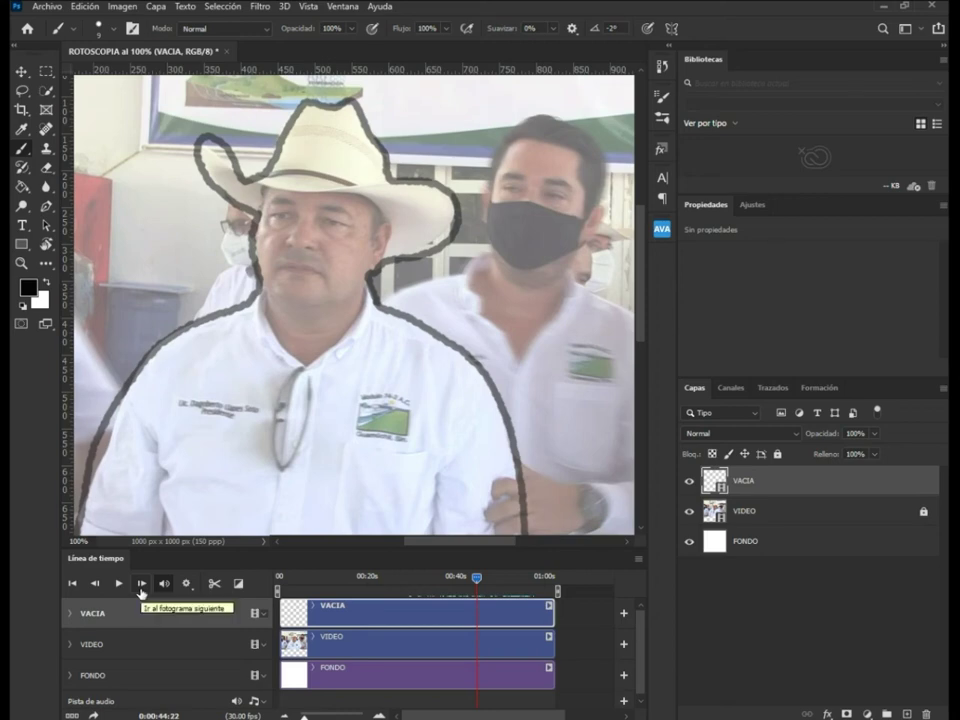
click(141, 583)
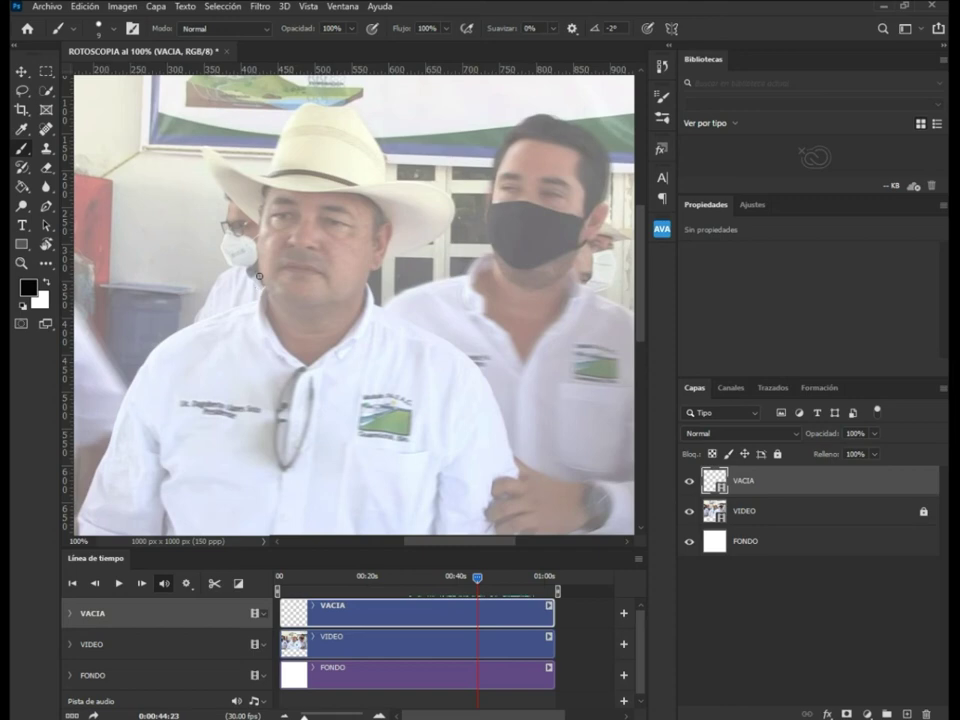
mouse_move(258, 270)
mouse_down()
mouse_move(171, 330)
mouse_move(129, 363)
mouse_move(75, 530)
mouse_up()
mouse_move(258, 272)
mouse_down()
mouse_move(257, 217)
mouse_move(208, 172)
mouse_move(199, 140)
mouse_move(270, 176)
mouse_move(282, 135)
mouse_move(314, 101)
mouse_move(378, 110)
mouse_move(382, 165)
mouse_move(450, 190)
mouse_move(463, 213)
mouse_move(450, 236)
mouse_move(368, 275)
mouse_move(377, 299)
mouse_move(453, 343)
mouse_move(480, 375)
mouse_move(519, 462)
mouse_move(537, 560)
mouse_up()
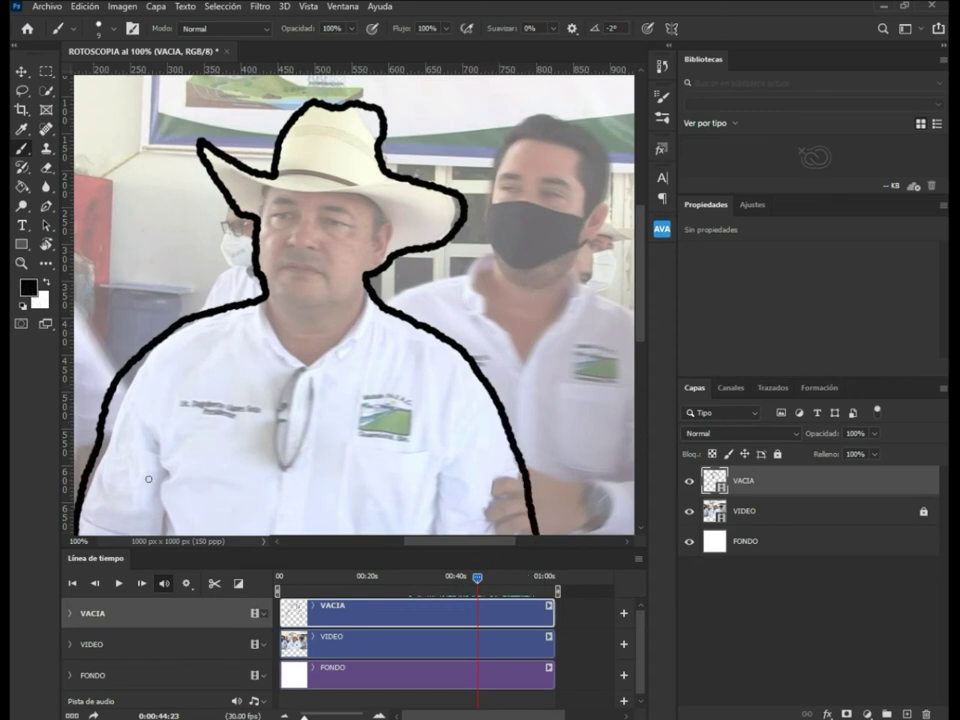
click(144, 590)
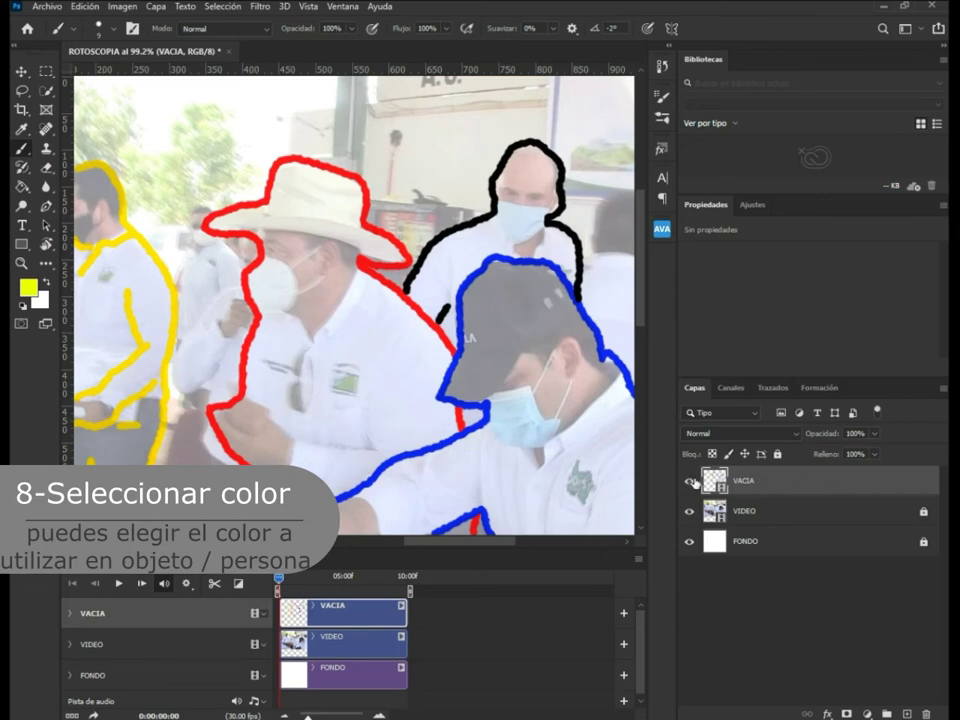
Toggle the VACIA layer's visibility off and on, and change the foreground color to red (ff0000)
click(690, 483)
click(690, 483)
click(28, 288)
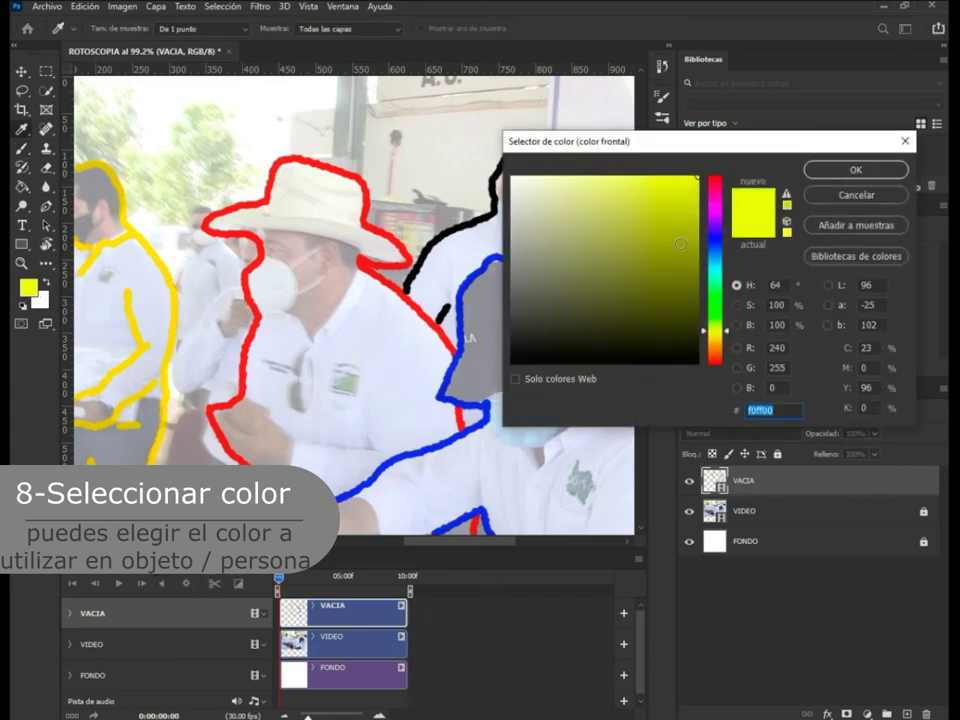
drag(708, 183, 711, 176)
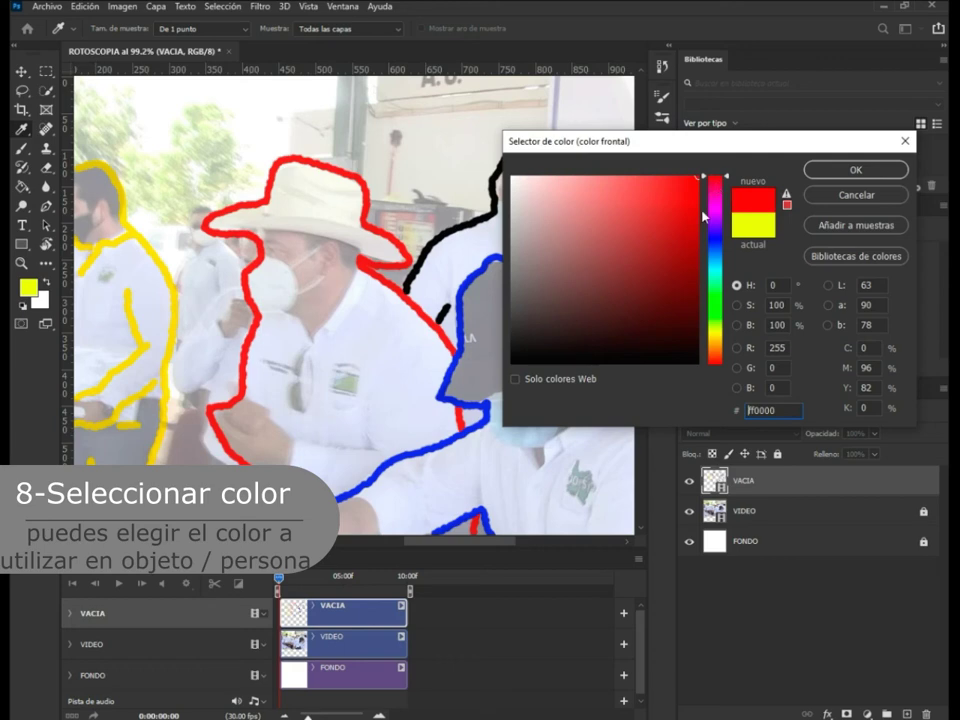
click(843, 173)
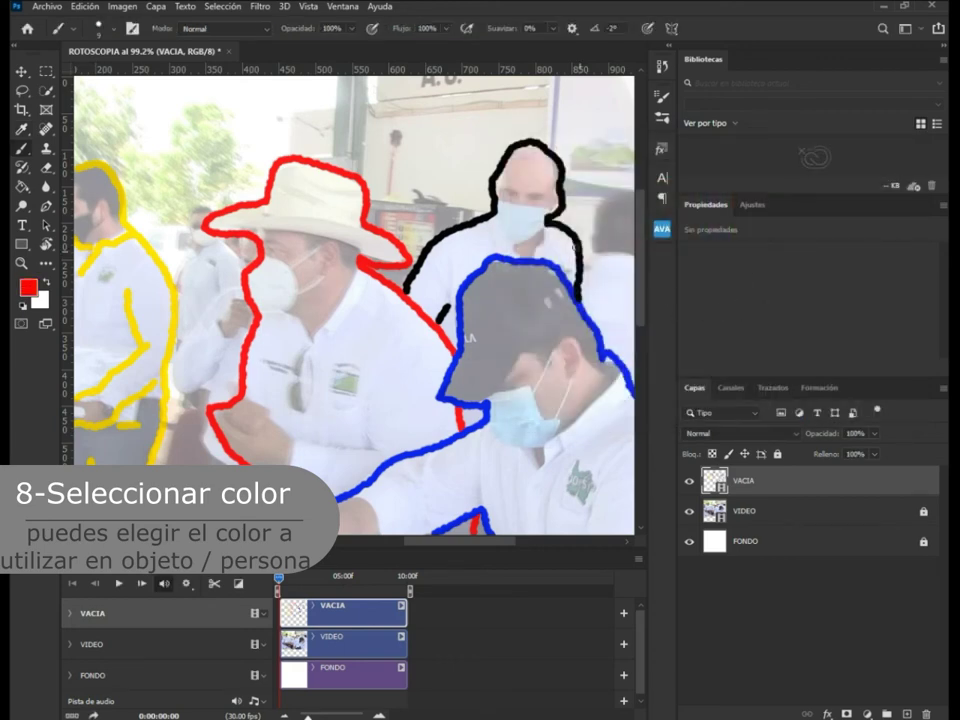
Set the foreground color to black (000000)
click(30, 289)
drag(658, 311, 716, 366)
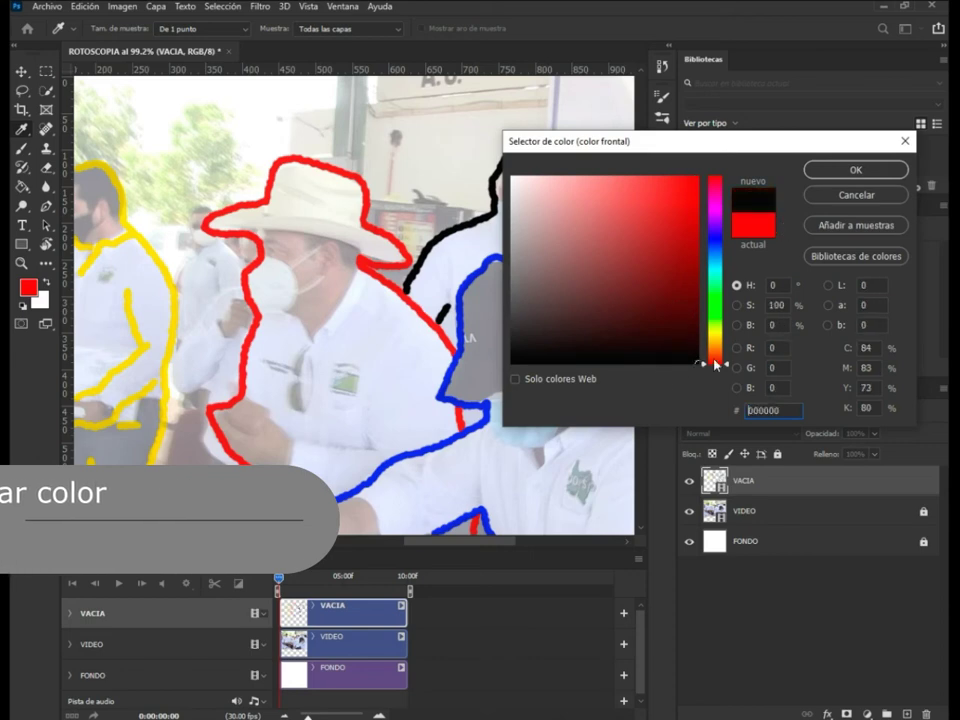
click(864, 170)
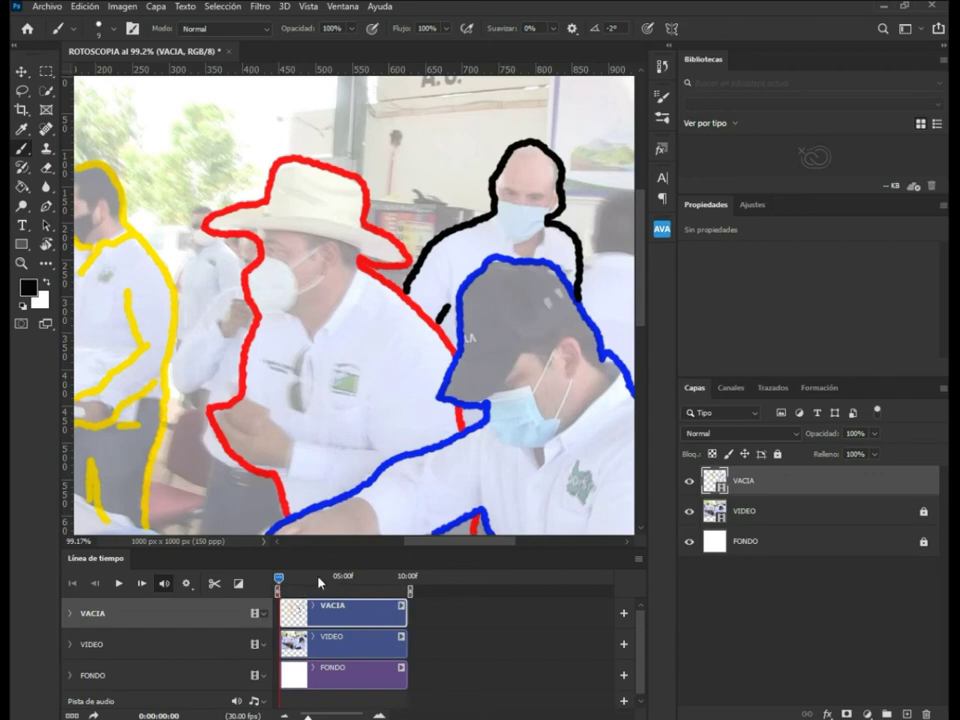
Preview the traced outlines on the timeline with the VIDEO layer hidden, and show the footage again
drag(280, 579, 279, 579)
click(689, 512)
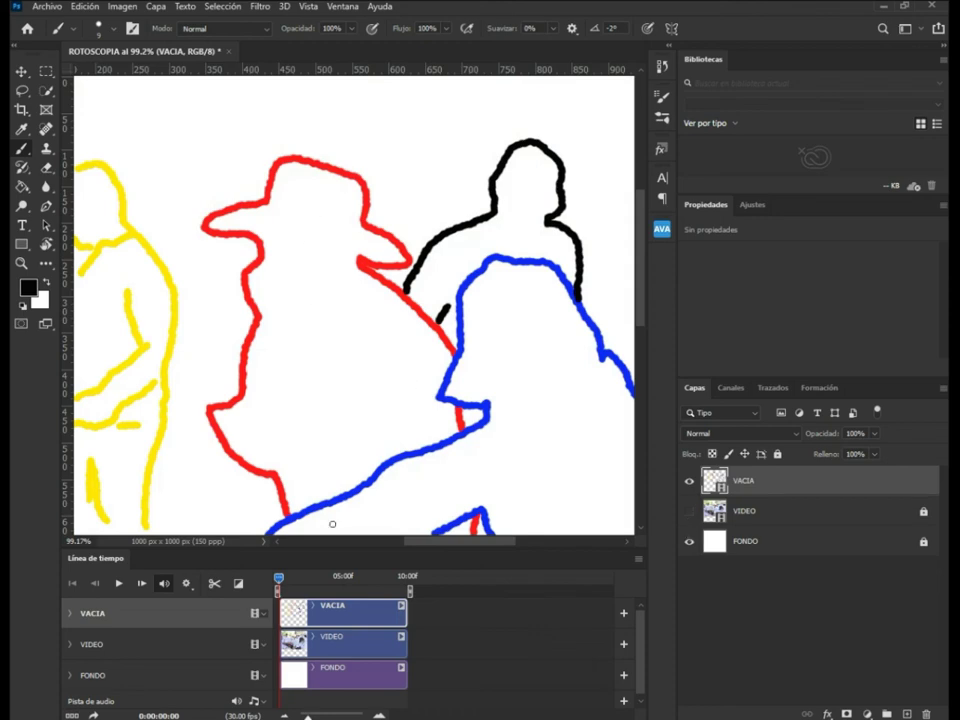
drag(280, 587, 279, 588)
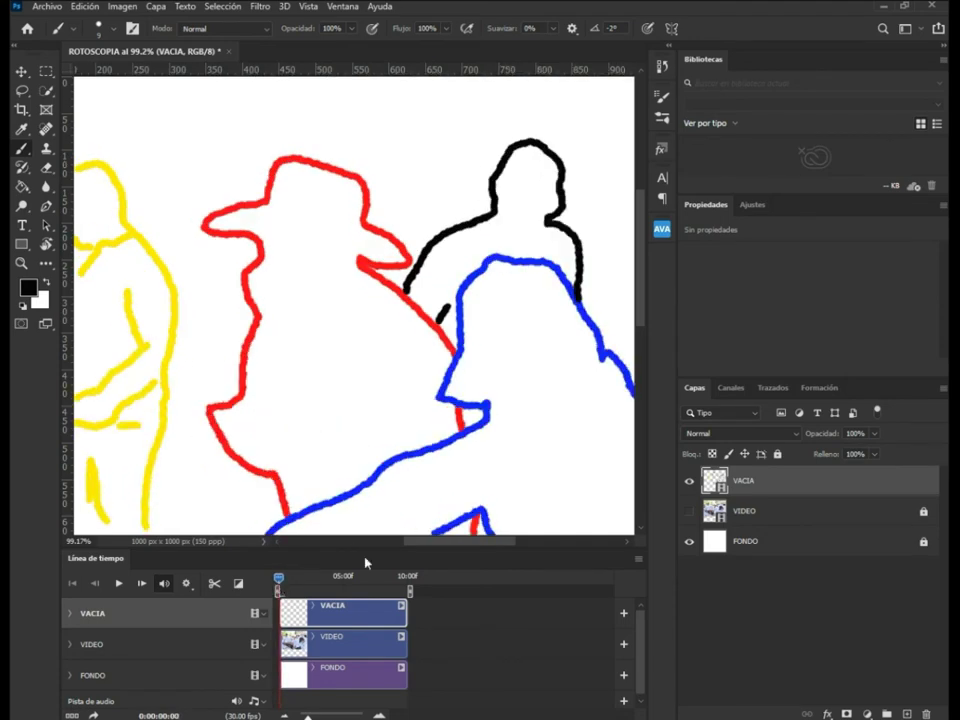
click(688, 512)
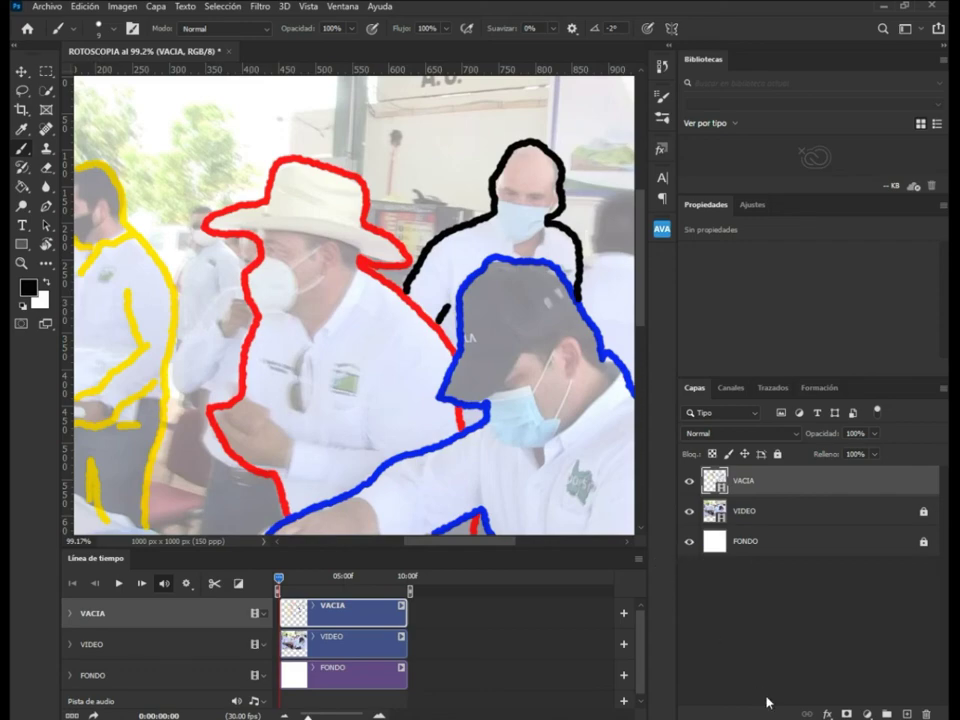
Start saving the document under the name ROTOSCOPIA with TIFF as the file type
click(48, 7)
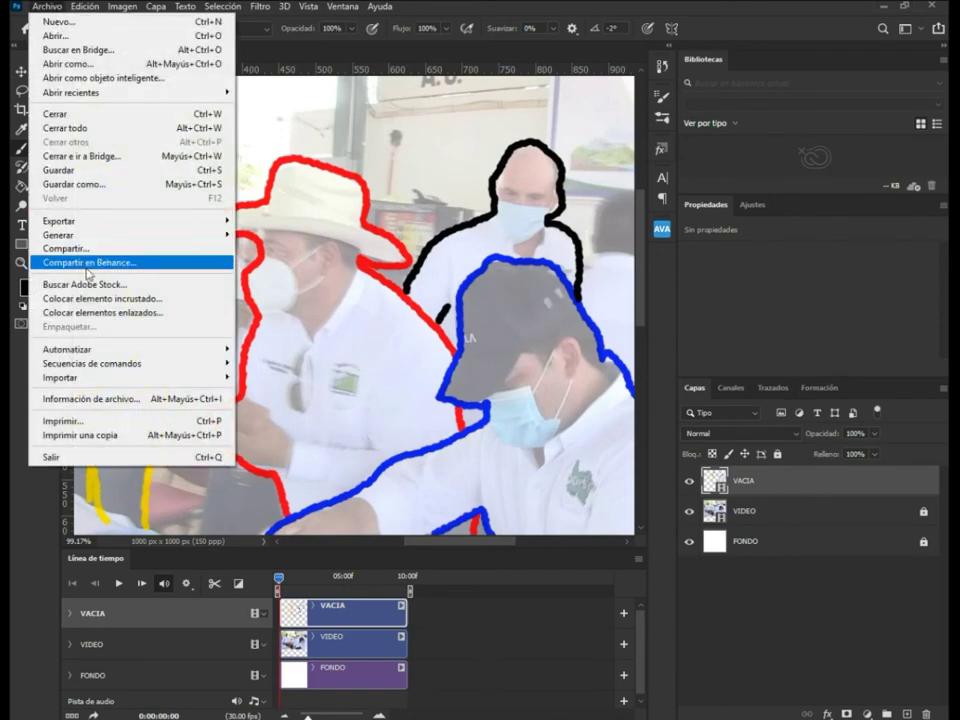
click(93, 185)
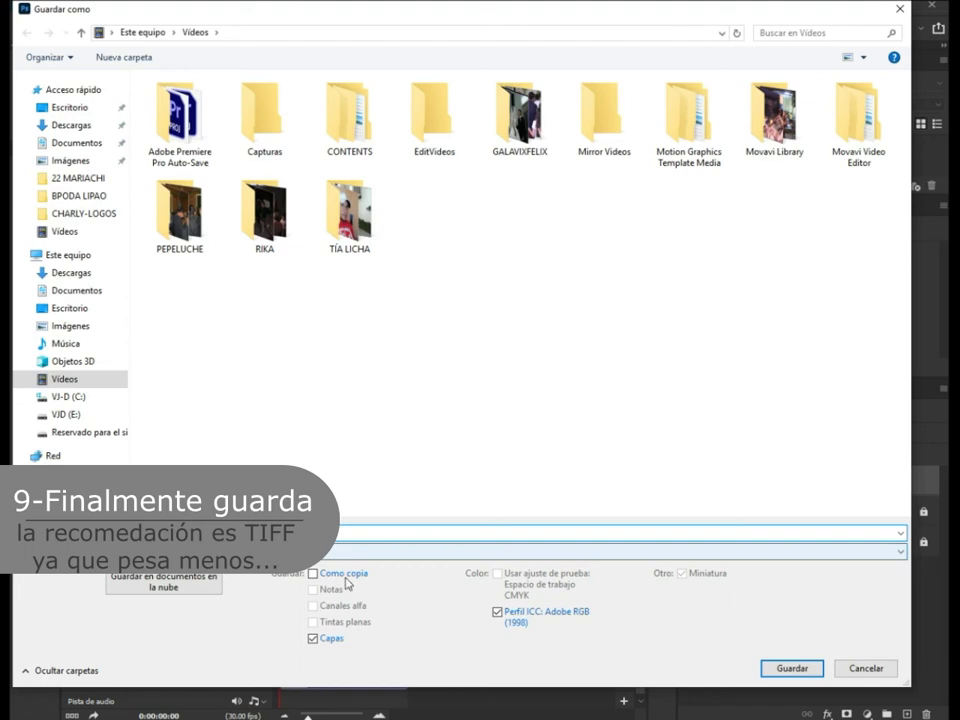
click(890, 553)
click(220, 537)
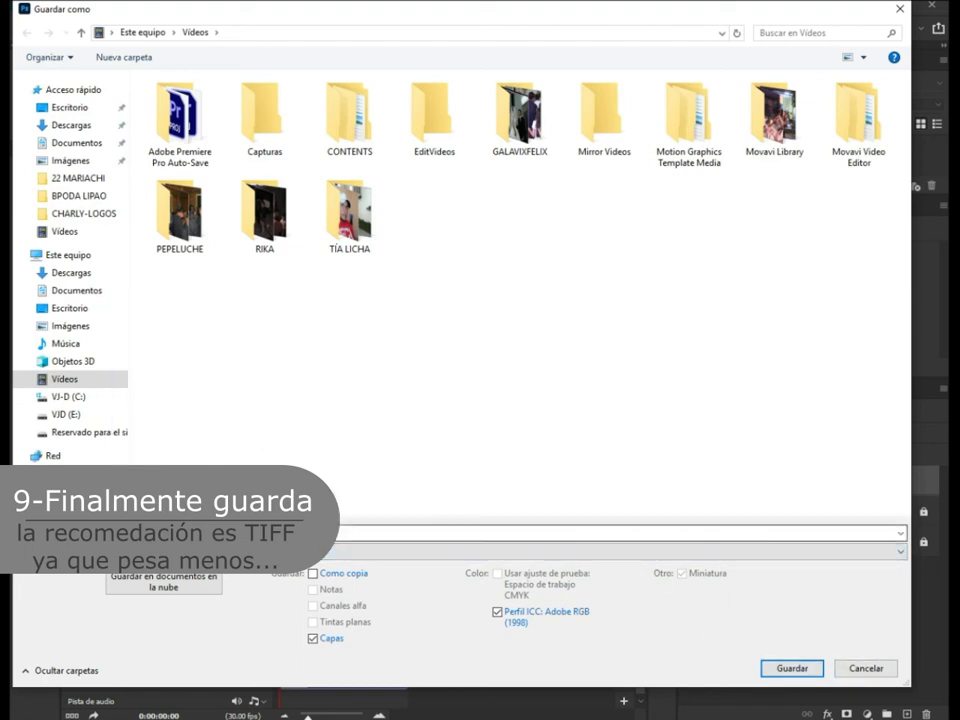
Create a folder named ROOSHOP in Vídeos and save the TIFF there with no image compression
right_click(608, 340)
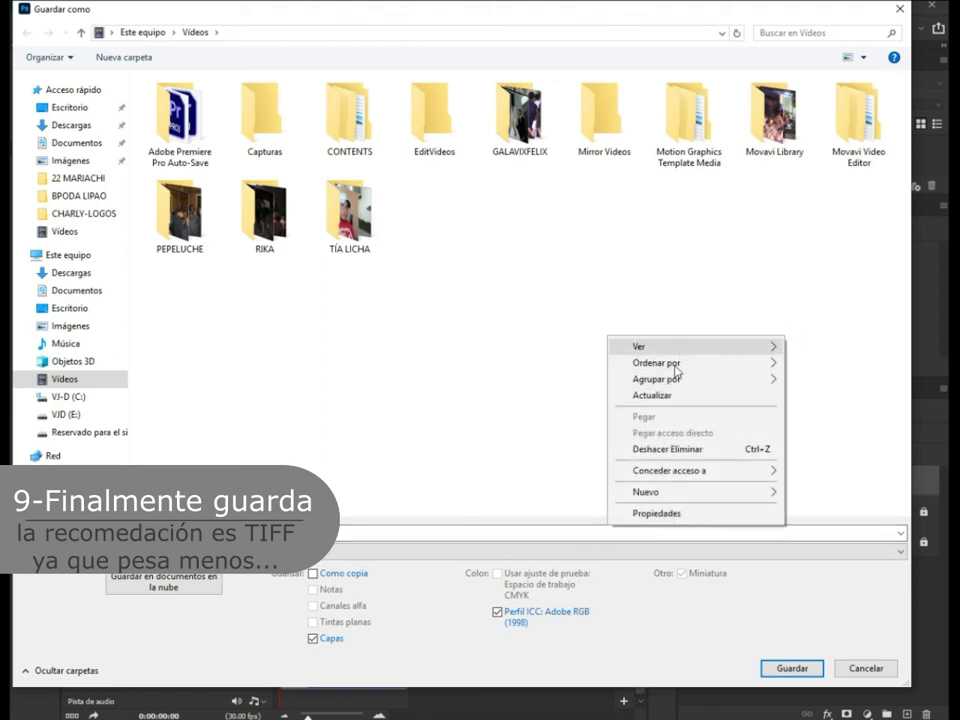
mouse_move(684, 497)
click(540, 494)
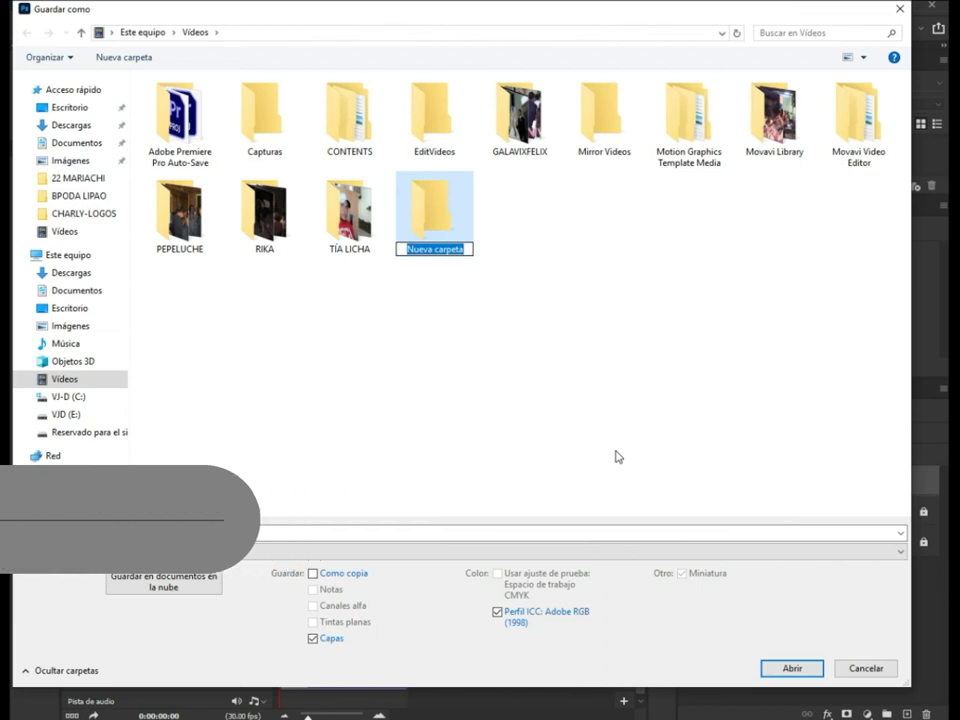
text(ROOSHOP)
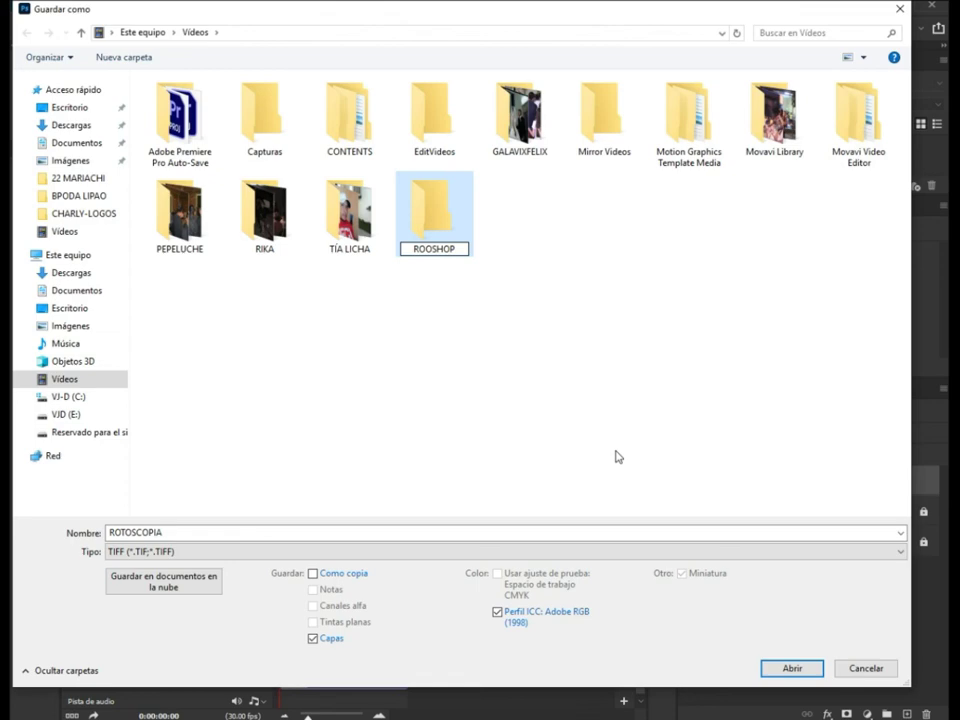
key(Return)
key(Return)
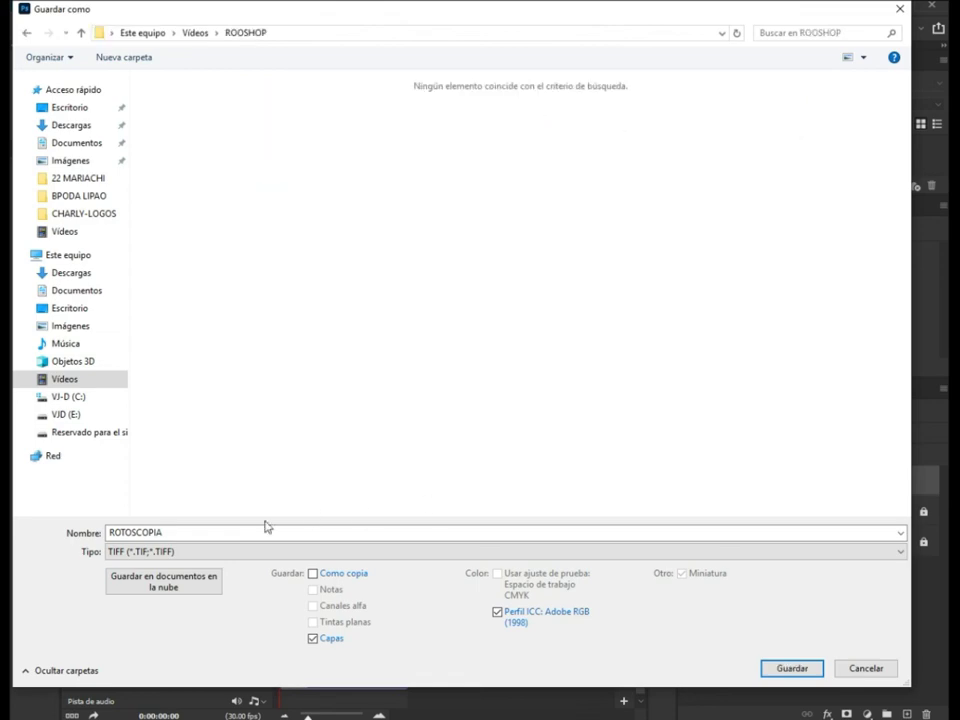
click(810, 675)
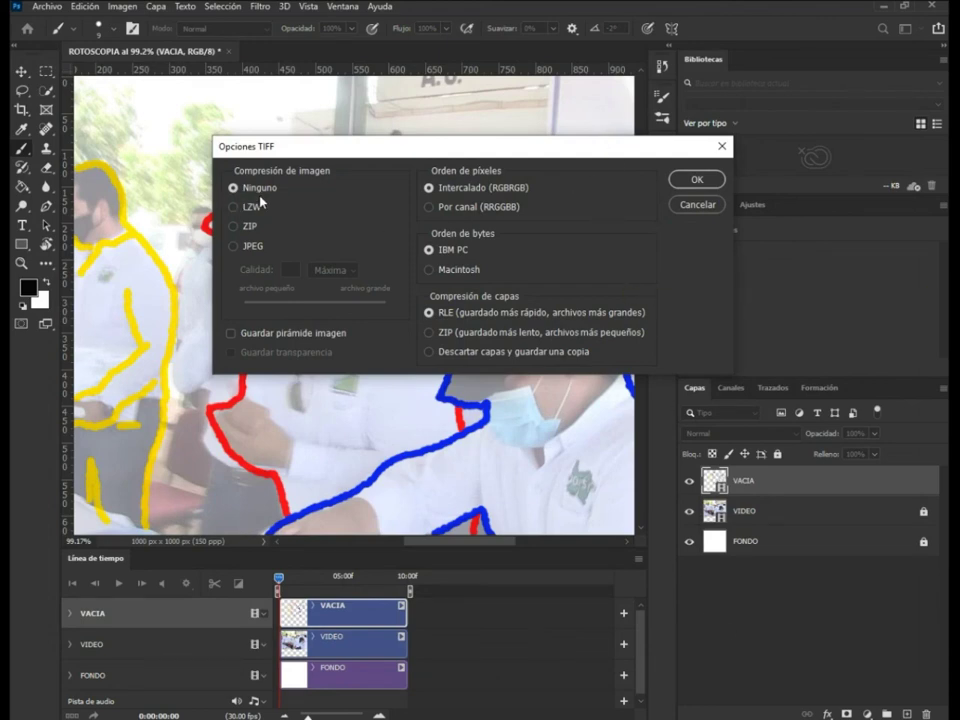
click(699, 182)
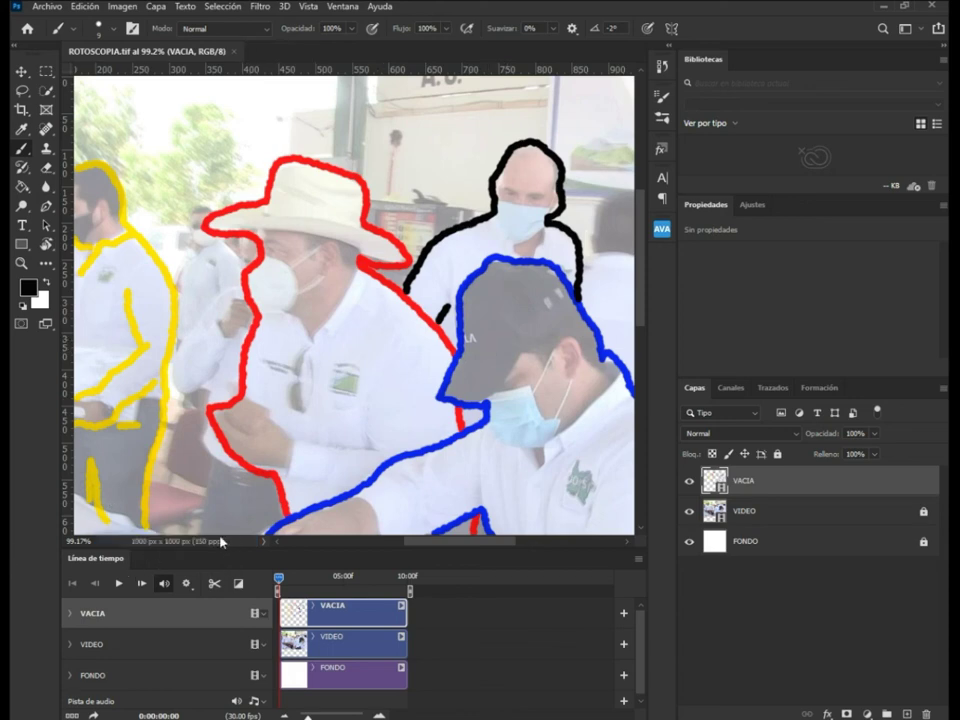
Hide the VIDEO layer so only the outlines remain on white, and open the video render settings
drag(282, 583, 278, 582)
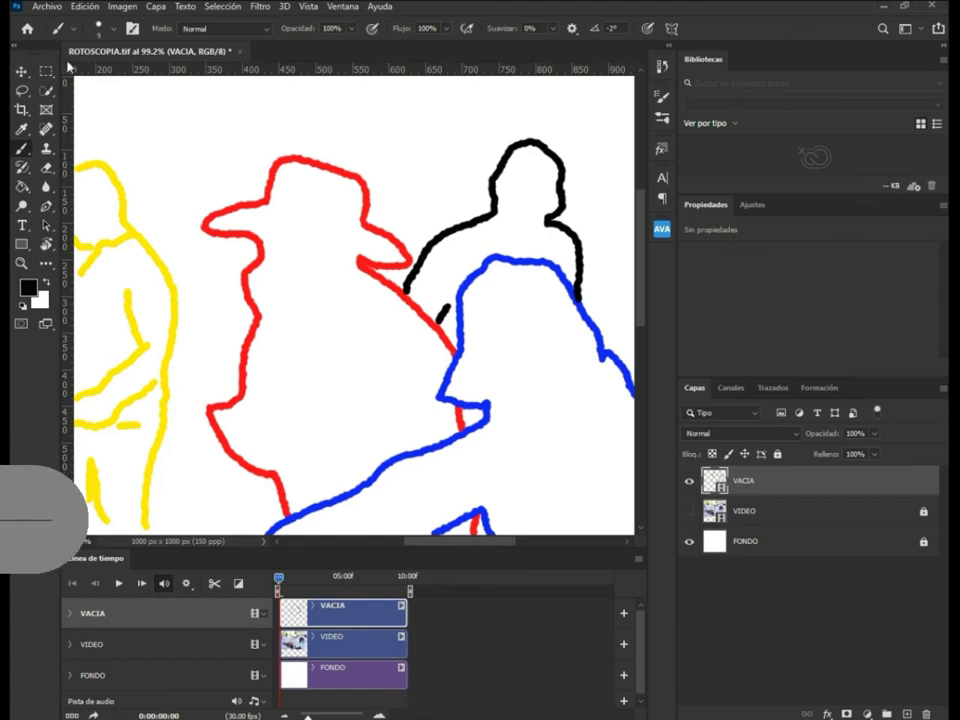
click(45, 7)
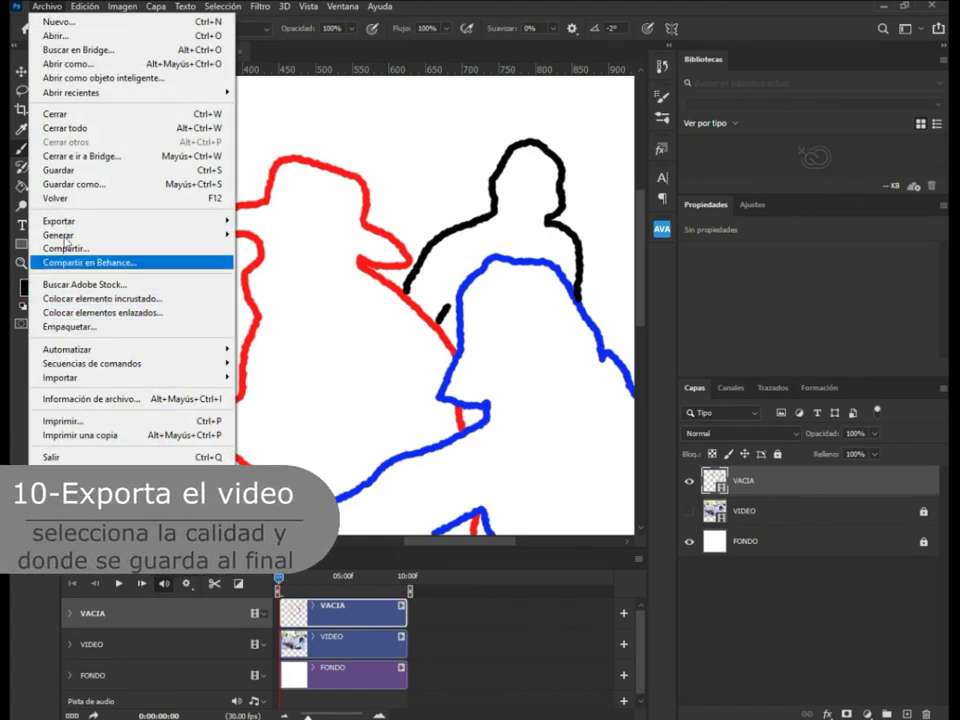
mouse_move(67, 226)
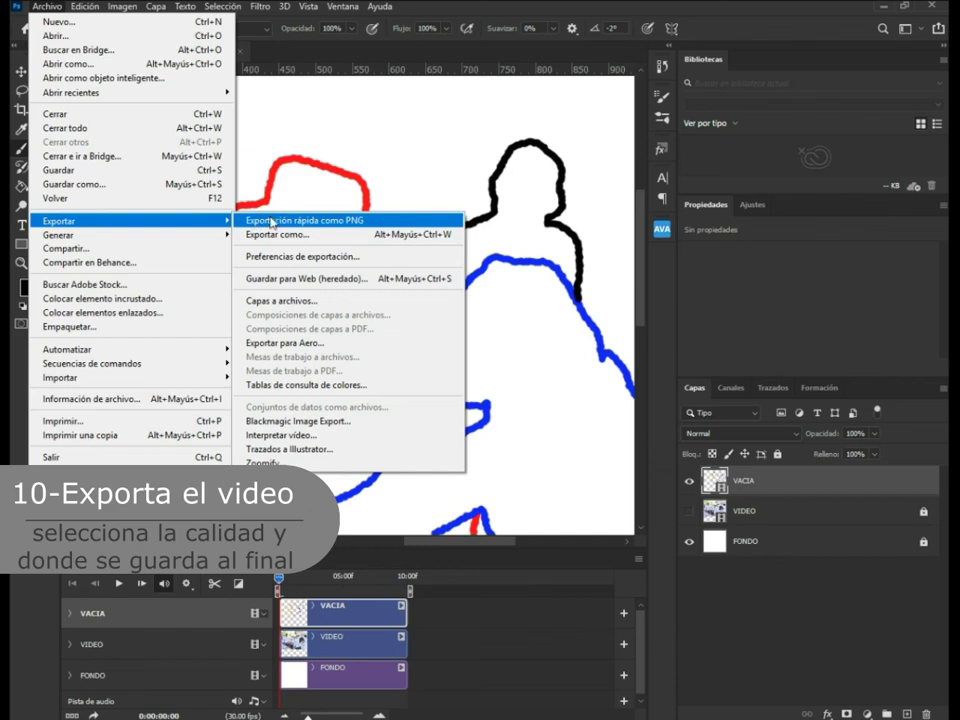
click(314, 436)
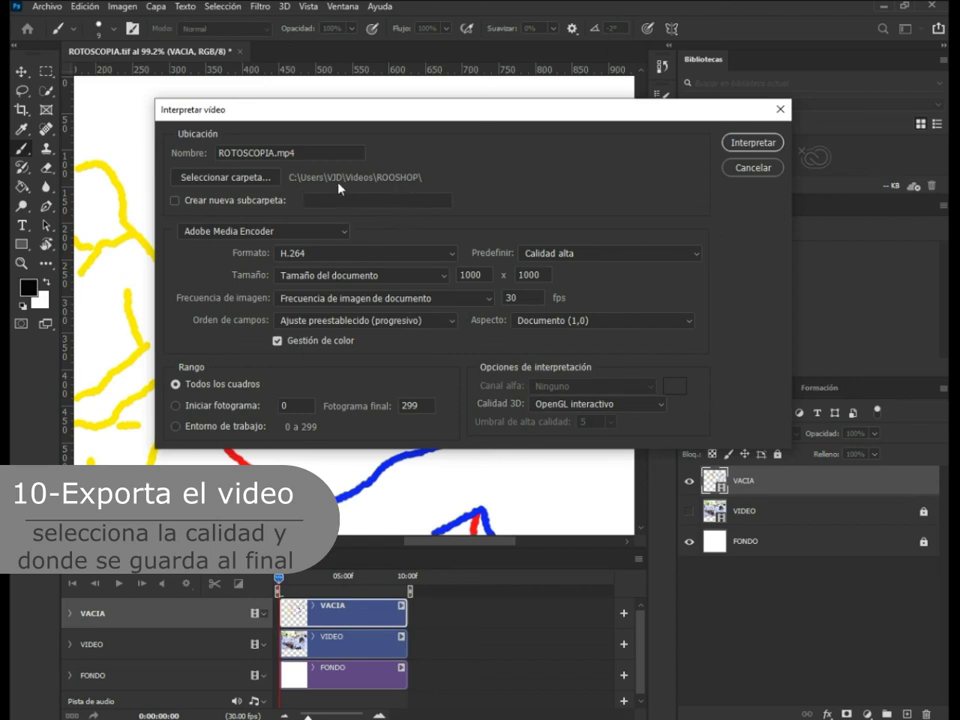
Render ROTOSCOPIA.mp4 into the ROOSHOP folder using Adobe Media Encoder, H.264 format and the Calidad media preset
click(313, 237)
click(265, 240)
click(642, 259)
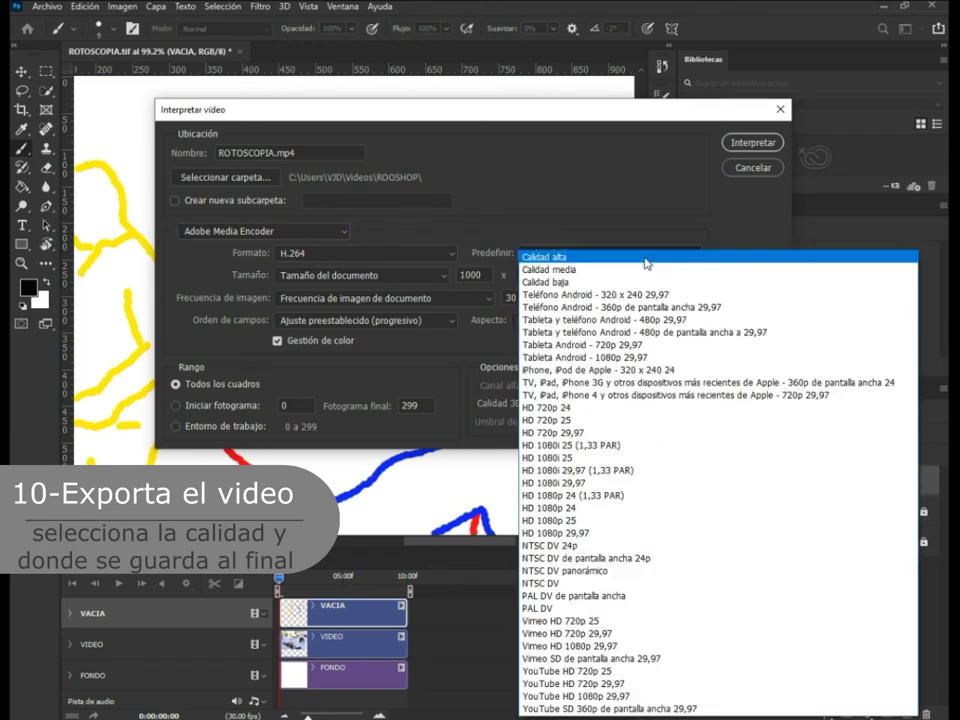
click(589, 270)
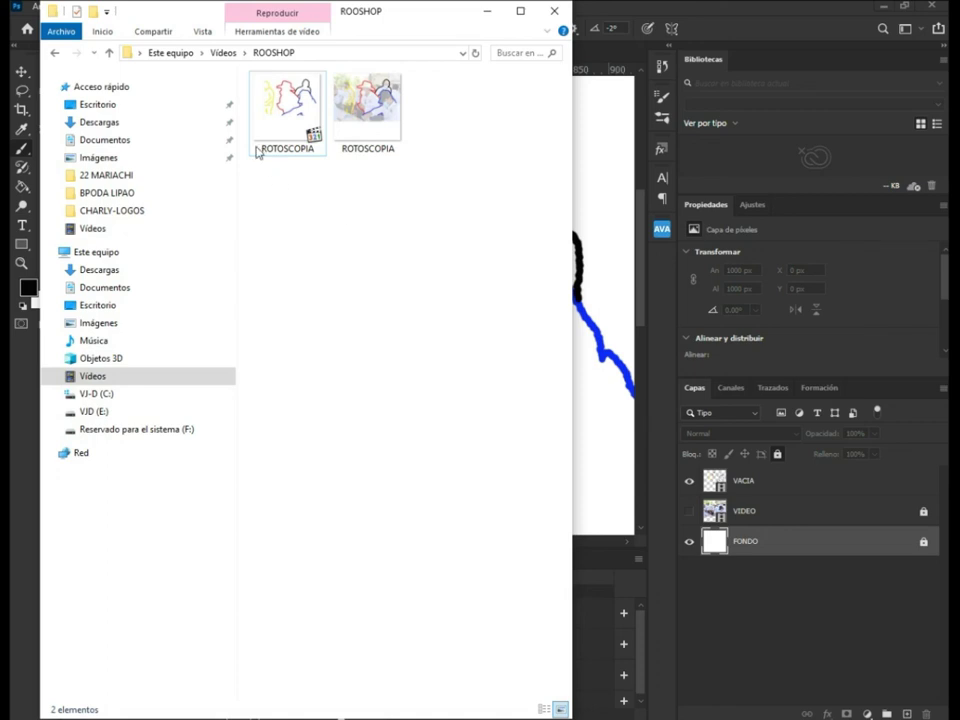
In File Explorer, go to the ROOSHOP folder inside Vídeos and open the rendered ROTOSCOPIA.mp4
click(223, 52)
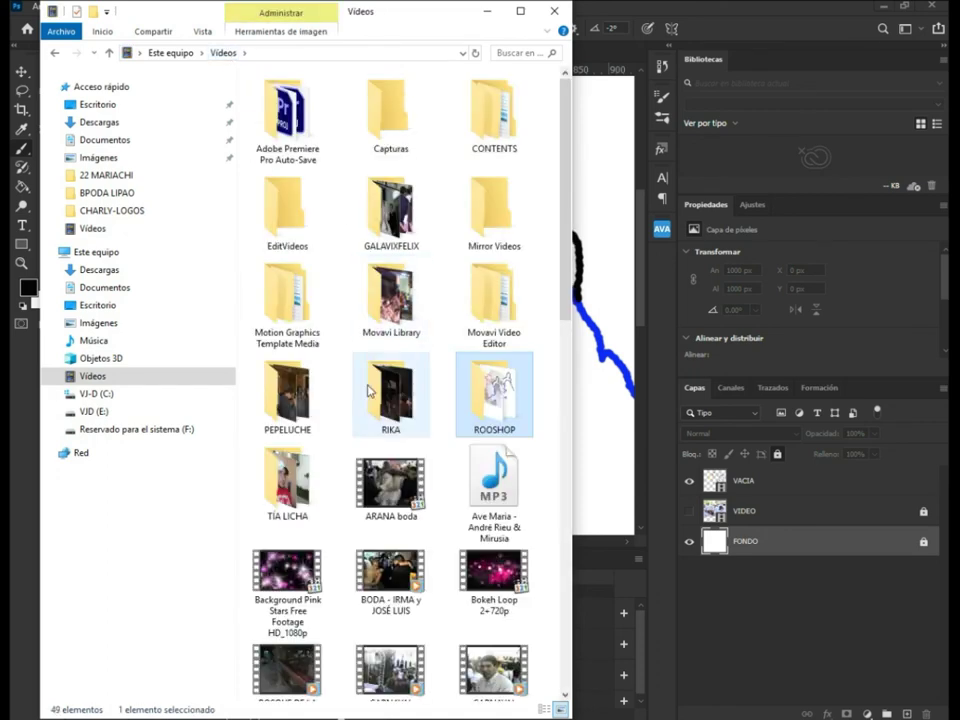
double_click(495, 400)
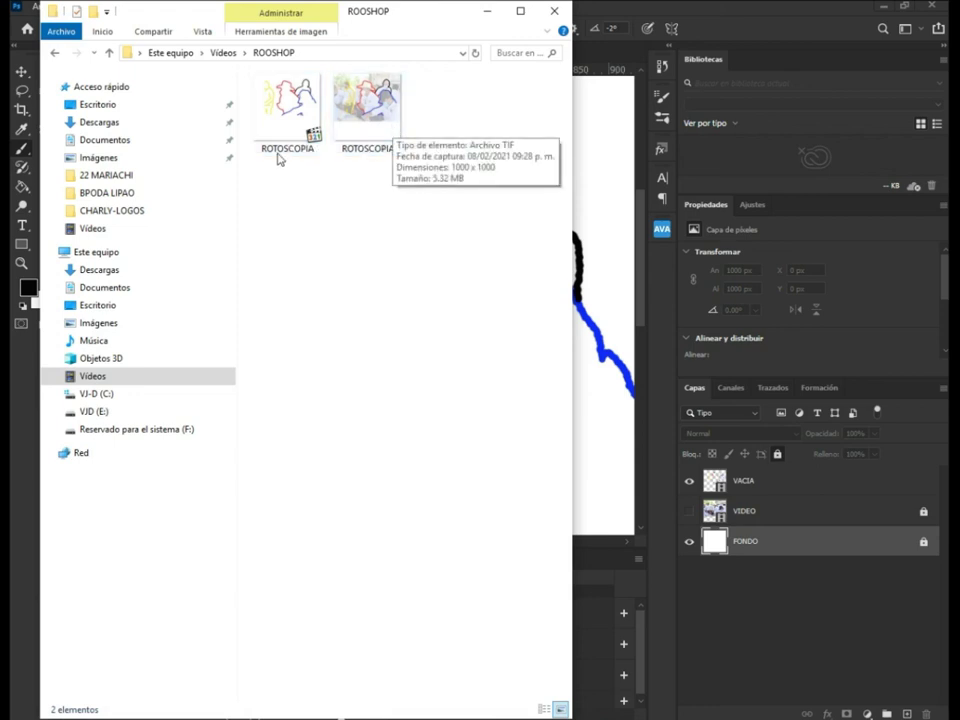
double_click(285, 112)
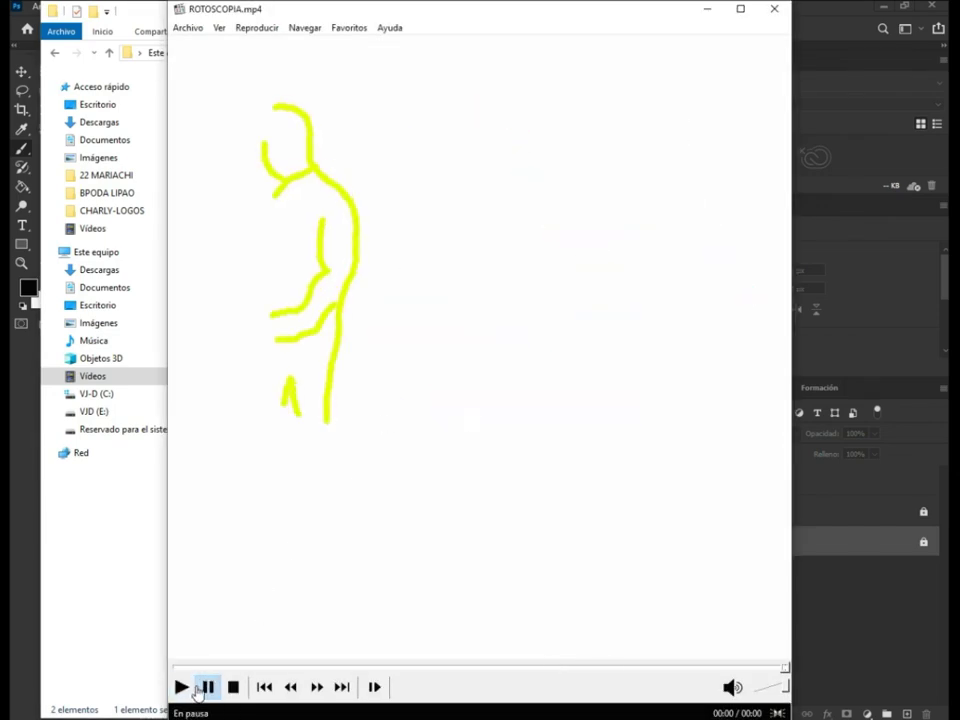
Play the rendered rotoscope animation several times in the media player
click(182, 687)
click(182, 687)
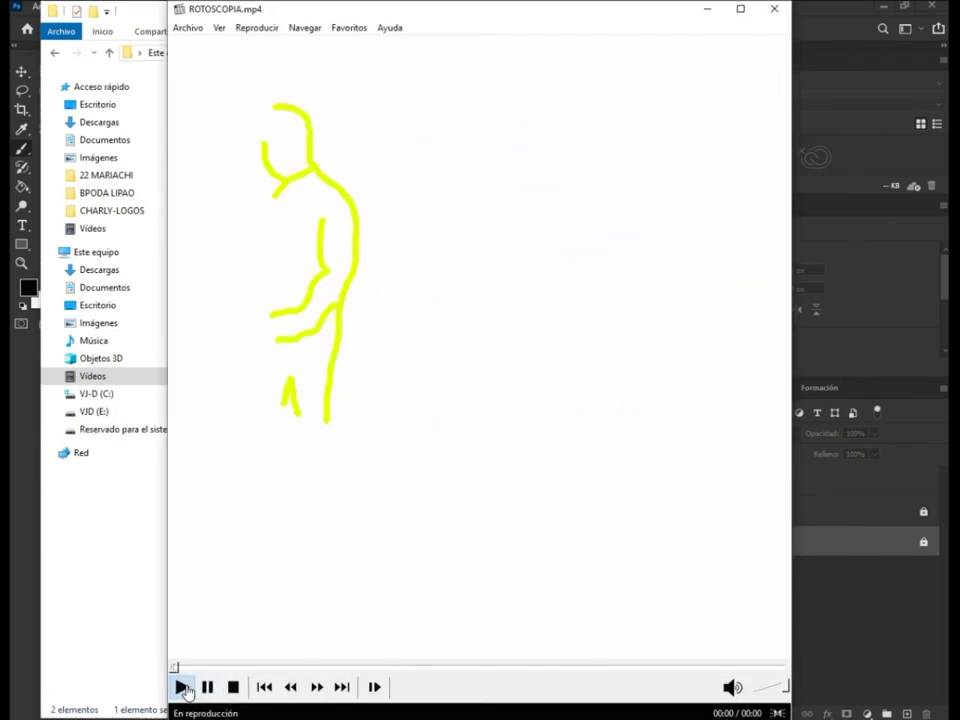
click(182, 687)
click(182, 687)
click(182, 687)
click(182, 687)
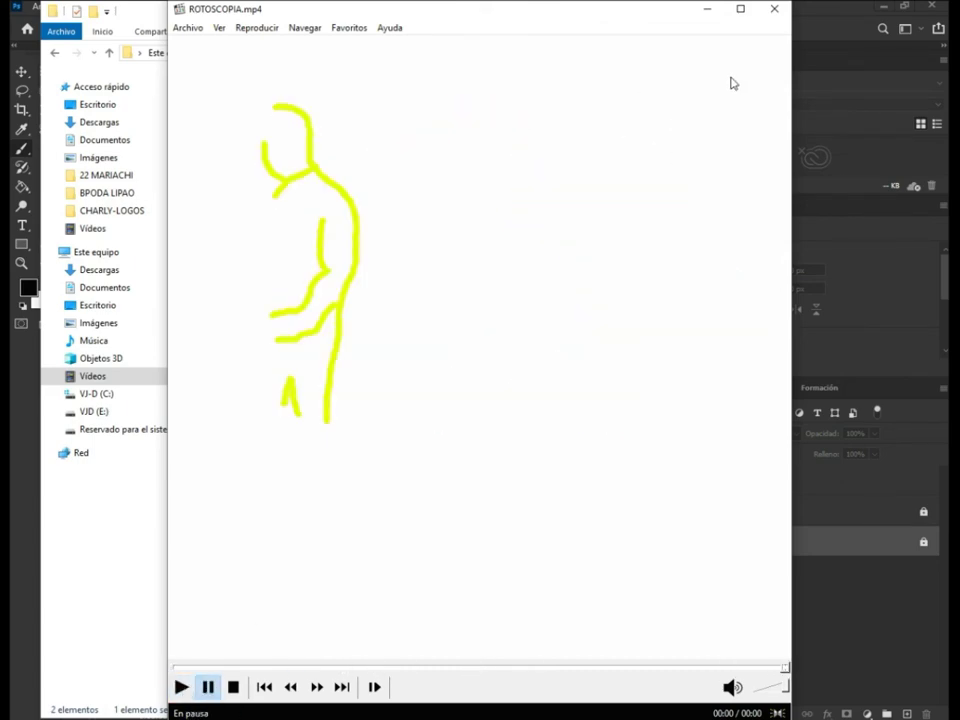